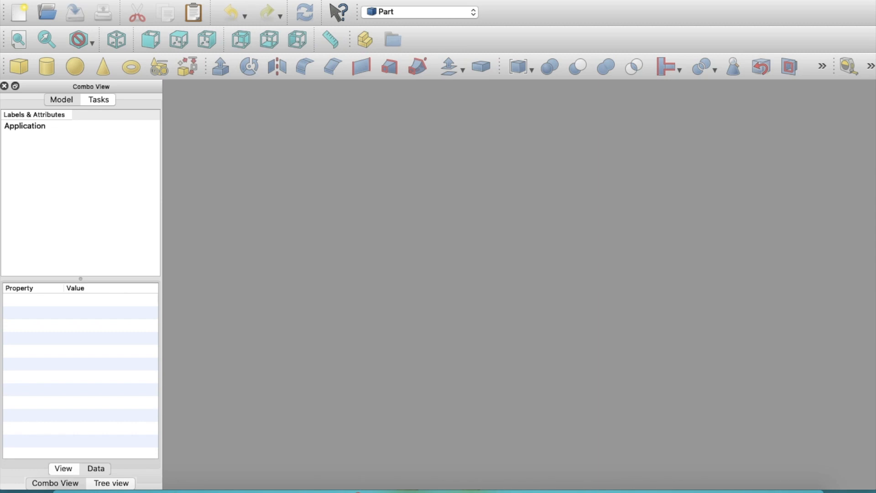
- Create a new empty document and switch to the Part Design workbench
click(120, 0)
click(220, 4)
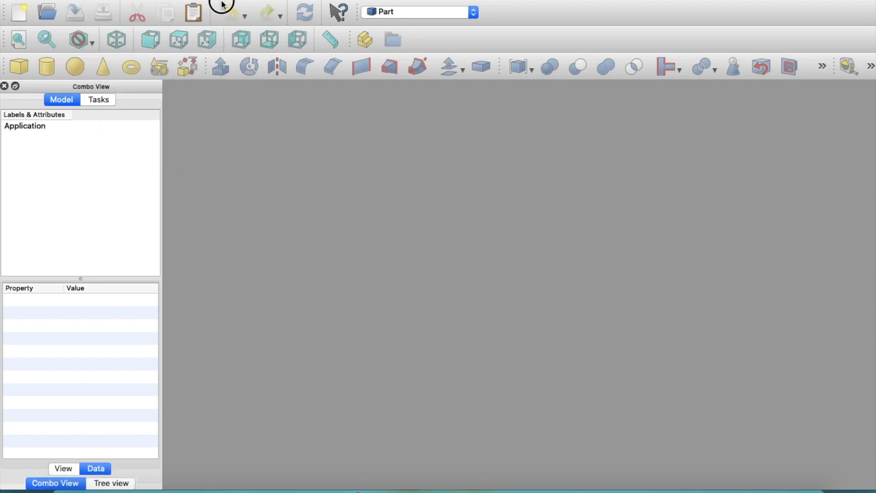
click(142, 0)
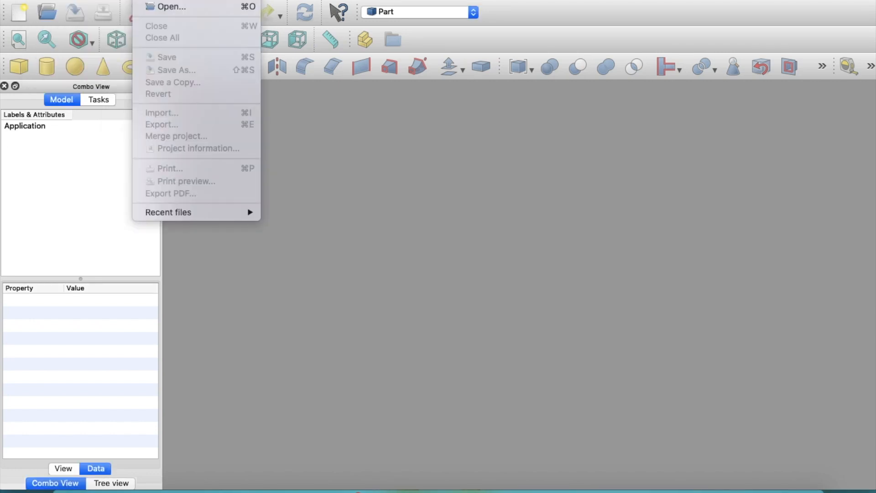
click(154, 1)
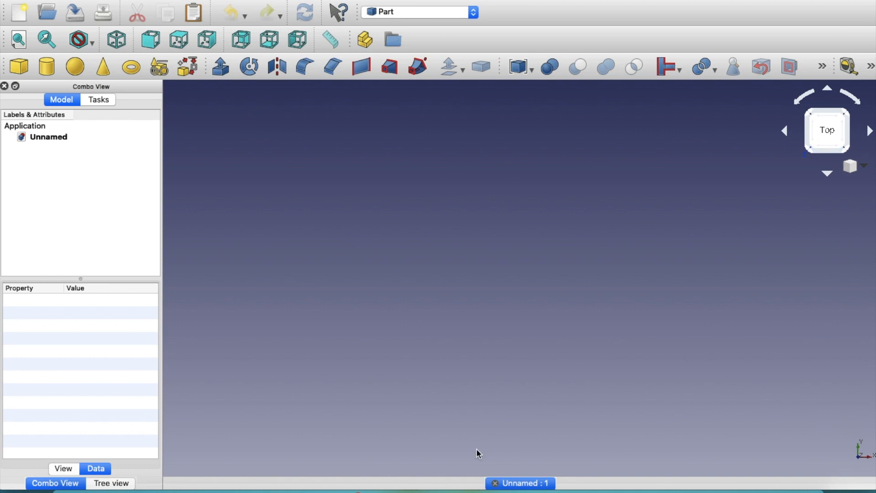
click(443, 12)
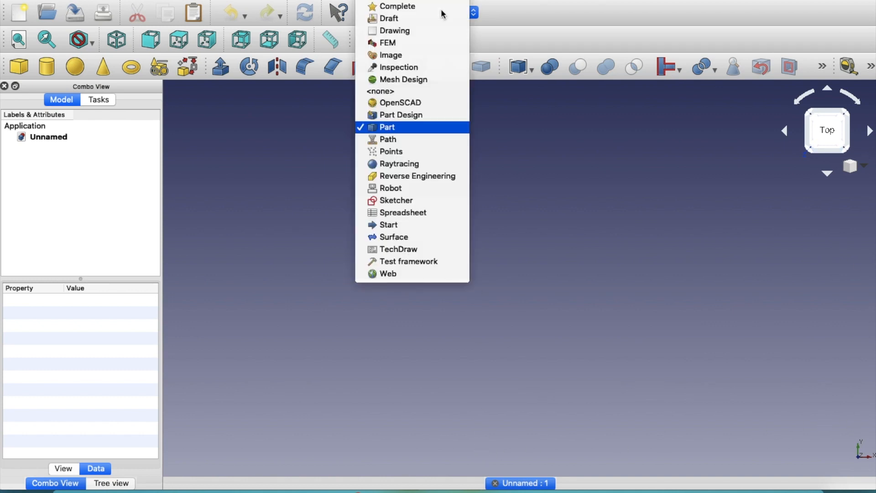
click(425, 115)
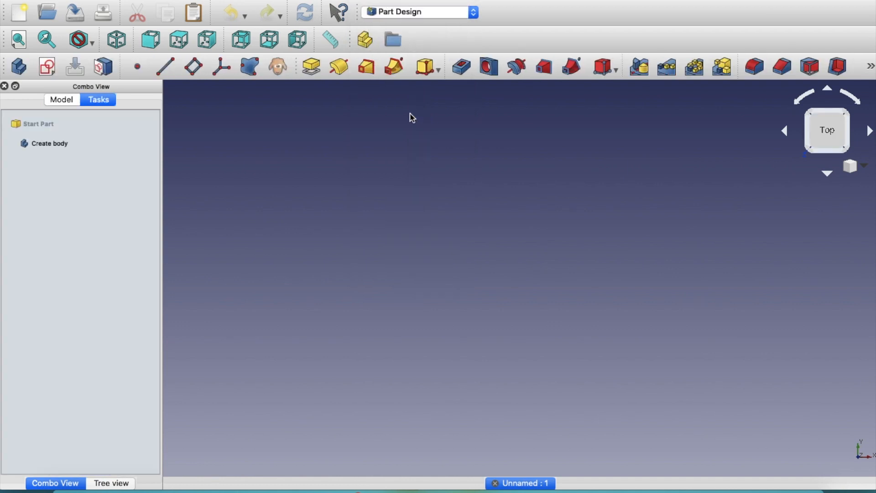
- Create a new sketch on the XY_Plane base plane
click(46, 70)
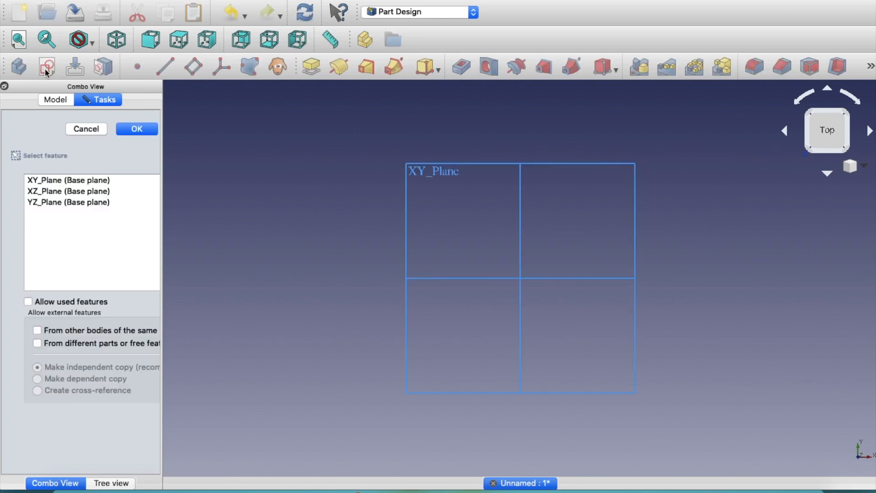
click(49, 181)
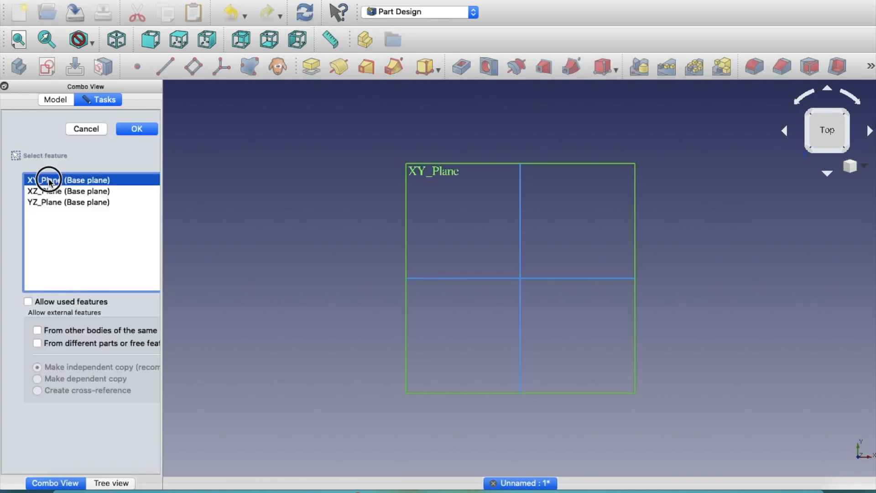
click(131, 128)
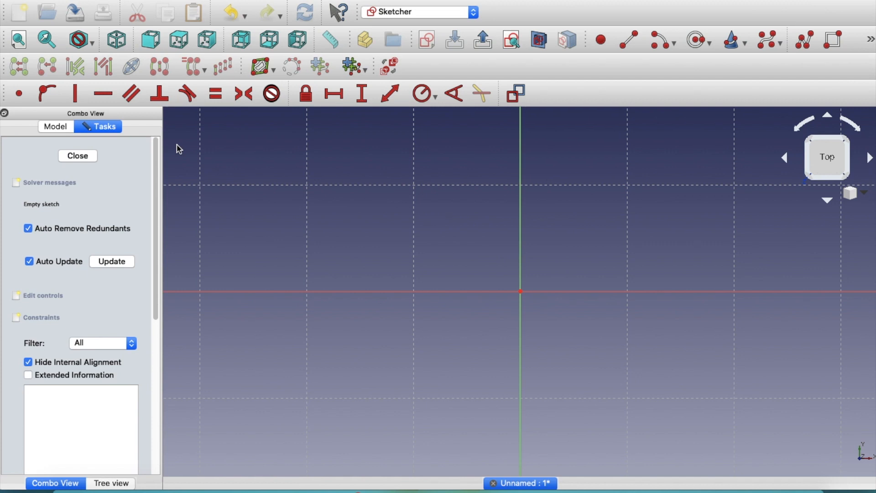
- Sketch a circle of about 15.4 mm radius centred on the origin
click(701, 42)
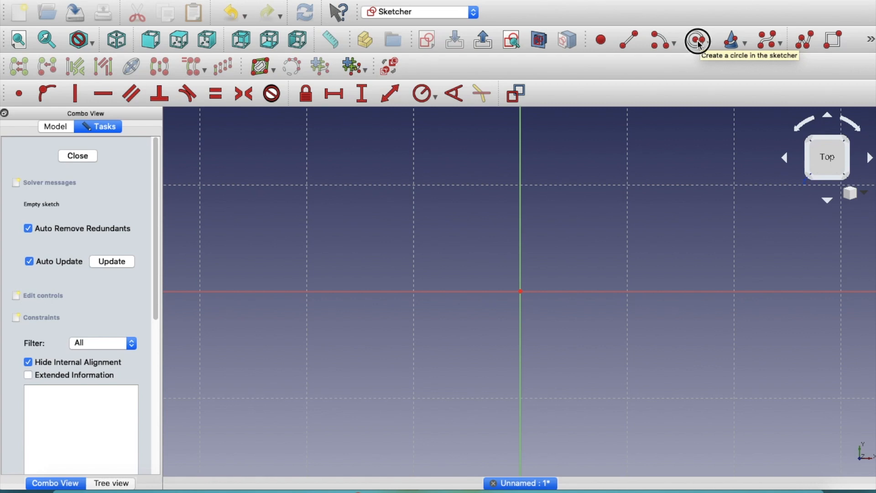
click(521, 291)
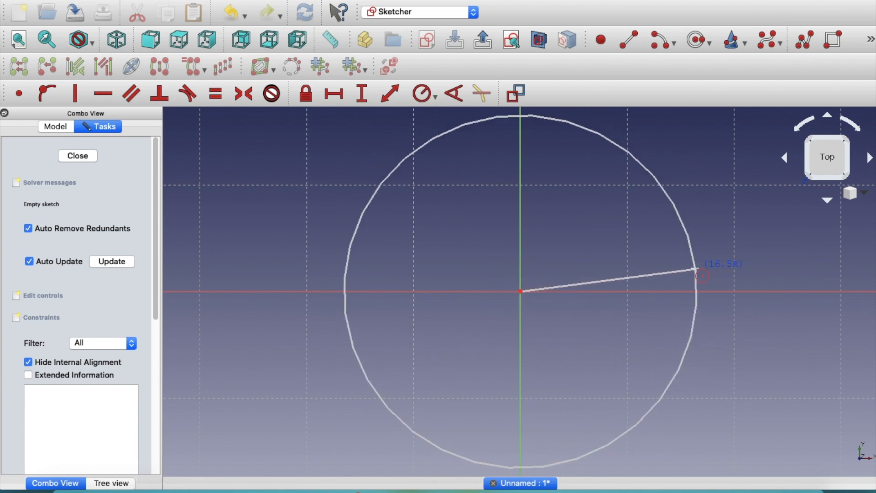
click(684, 268)
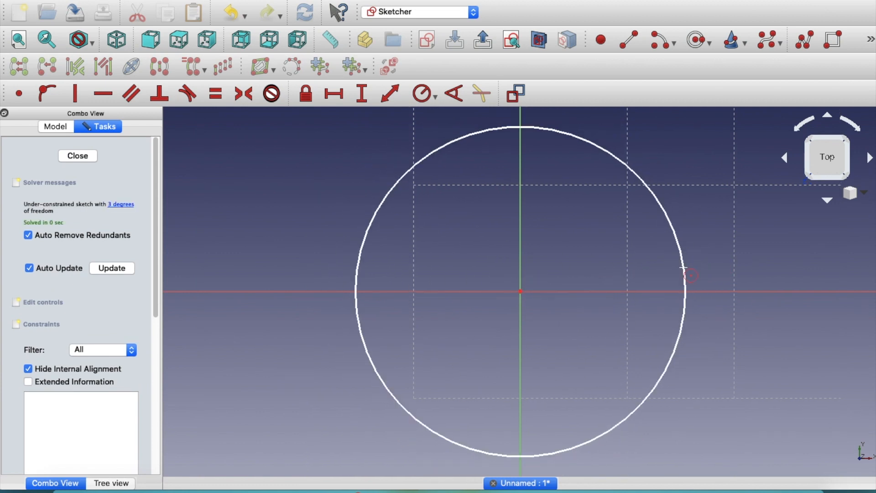
- Constrain the circle's radius to 35 mm and close the sketch
click(422, 96)
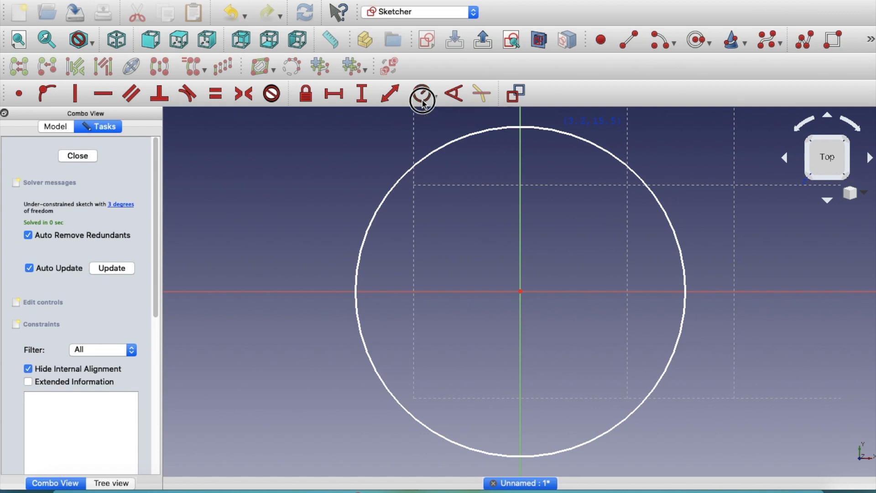
click(584, 142)
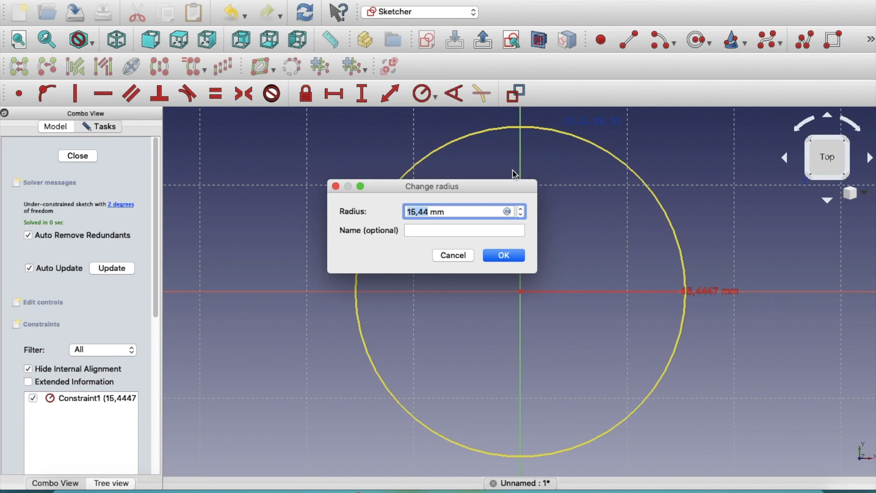
text(35)
click(493, 256)
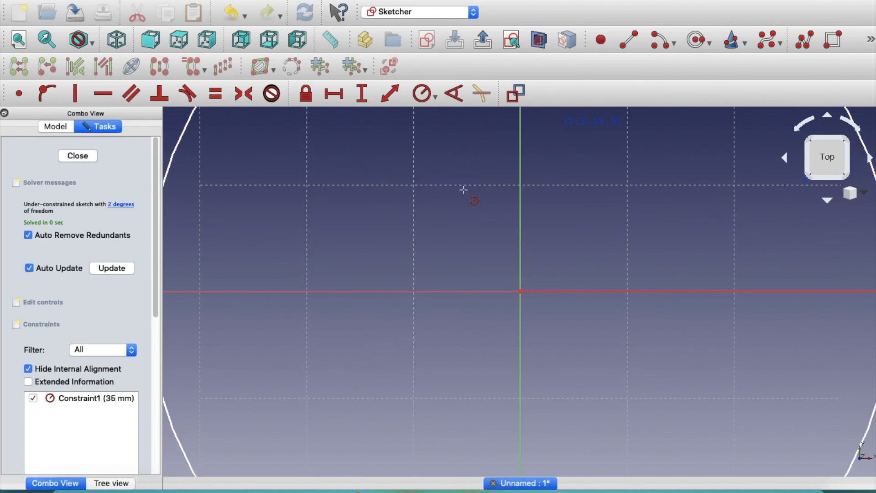
click(17, 41)
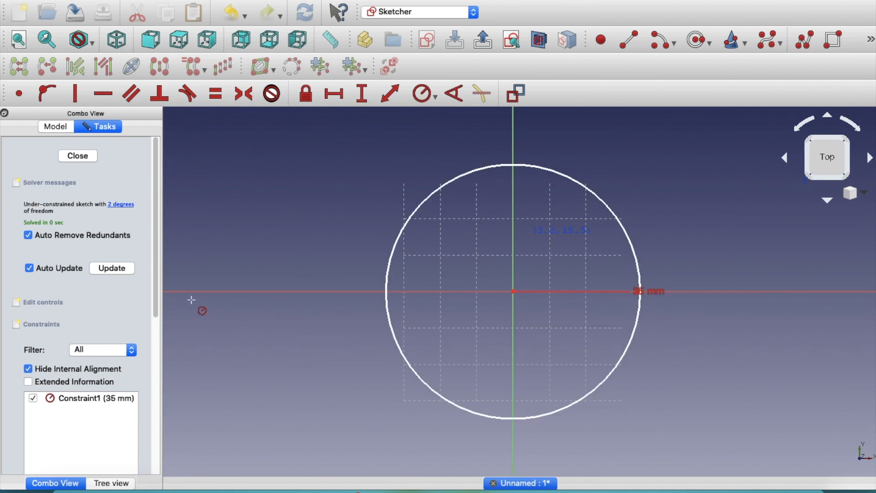
click(78, 157)
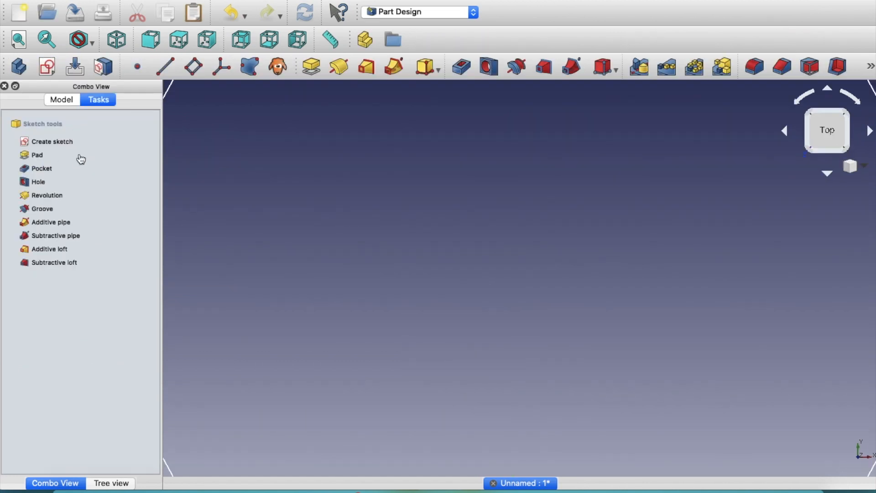
- Pad the circle sketch to a length of 5 mm and show the disc in isometric view
click(56, 99)
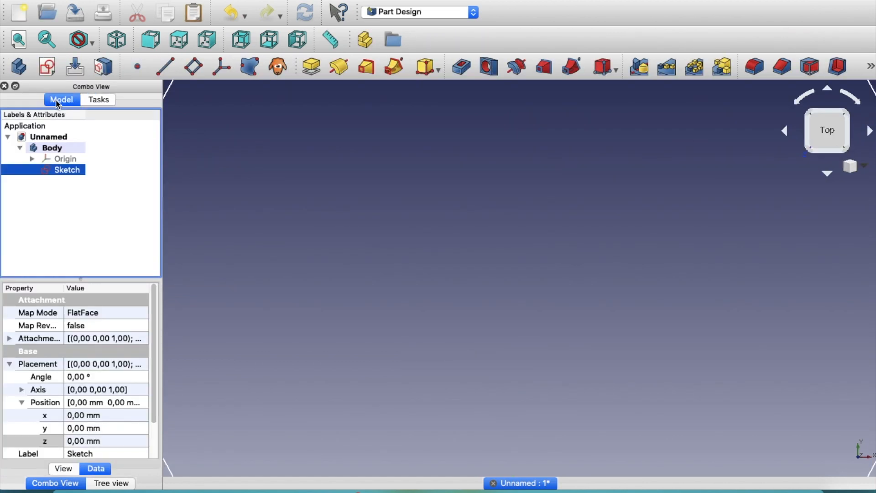
click(315, 67)
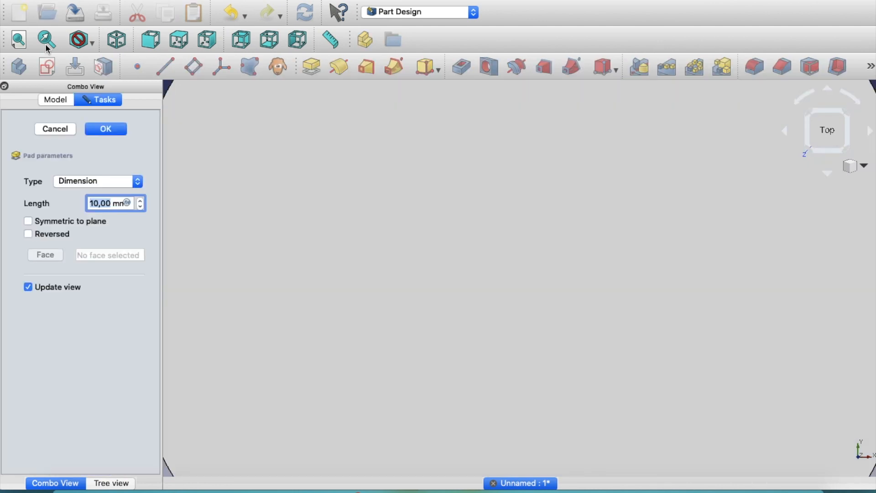
click(21, 42)
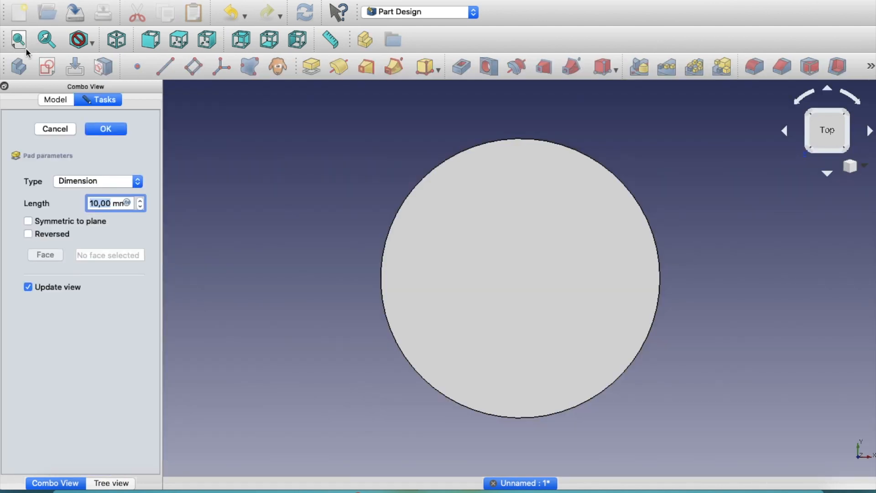
text(5)
key(Return)
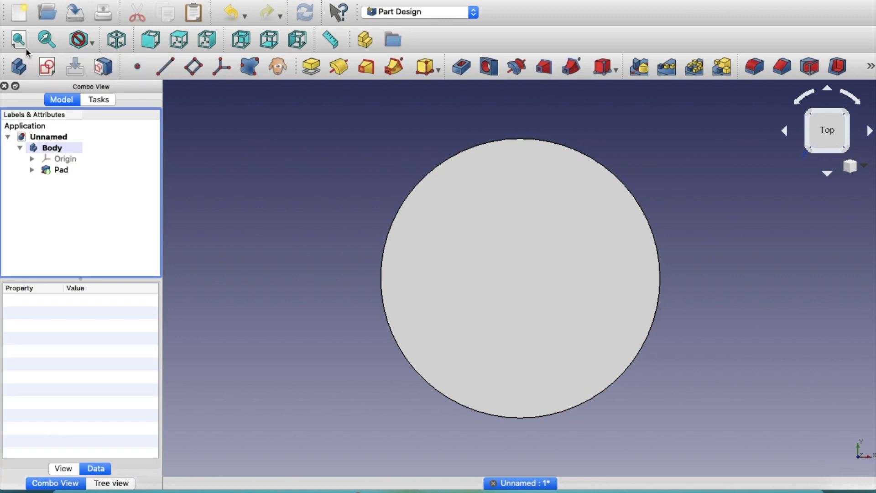
click(40, 170)
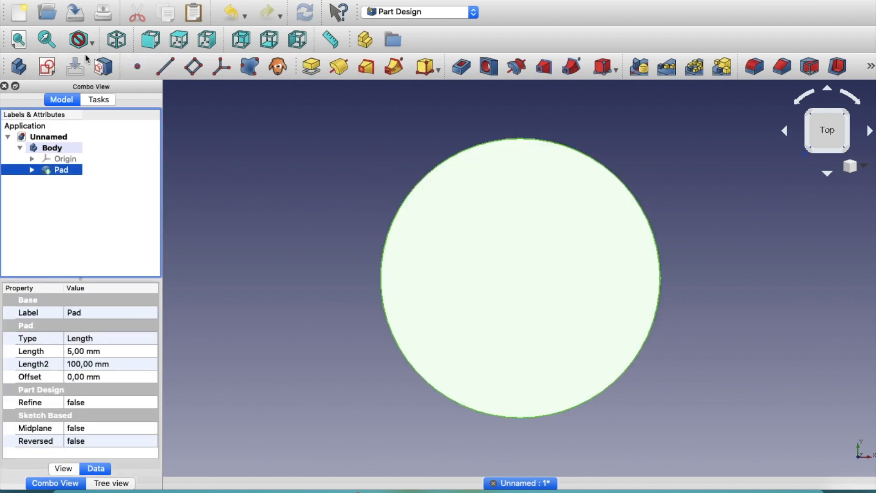
click(117, 40)
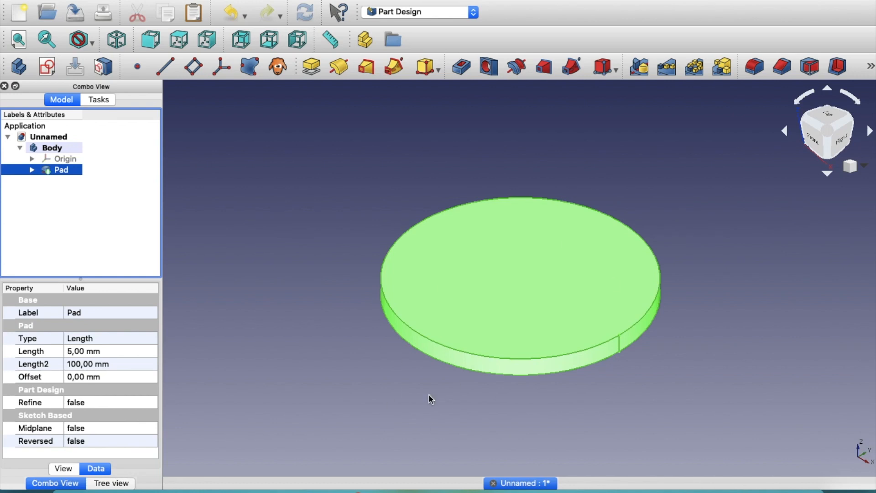
click(281, 287)
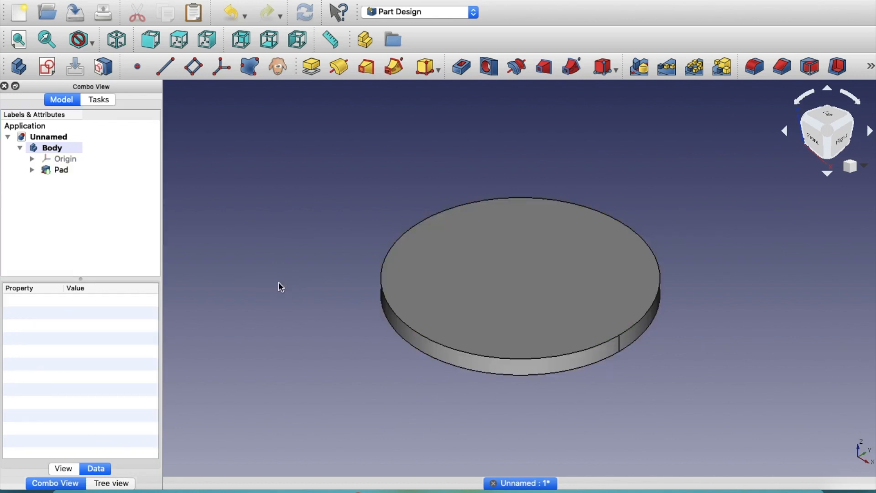
- Create a second sketch on the XY_Plane base plane of the disc's body
click(104, 204)
click(68, 149)
click(87, 196)
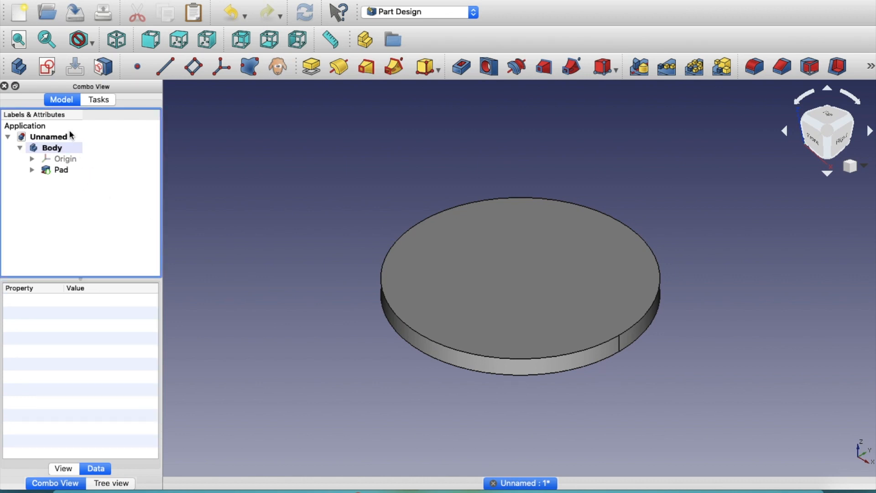
click(46, 68)
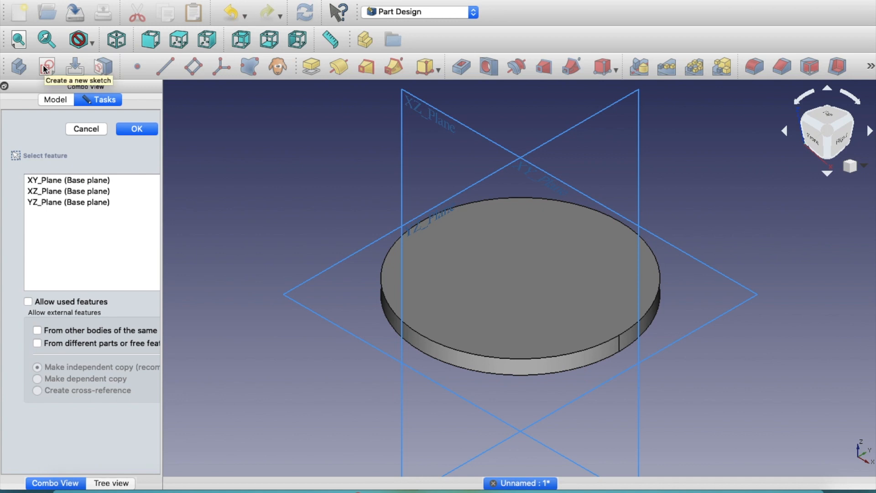
click(95, 180)
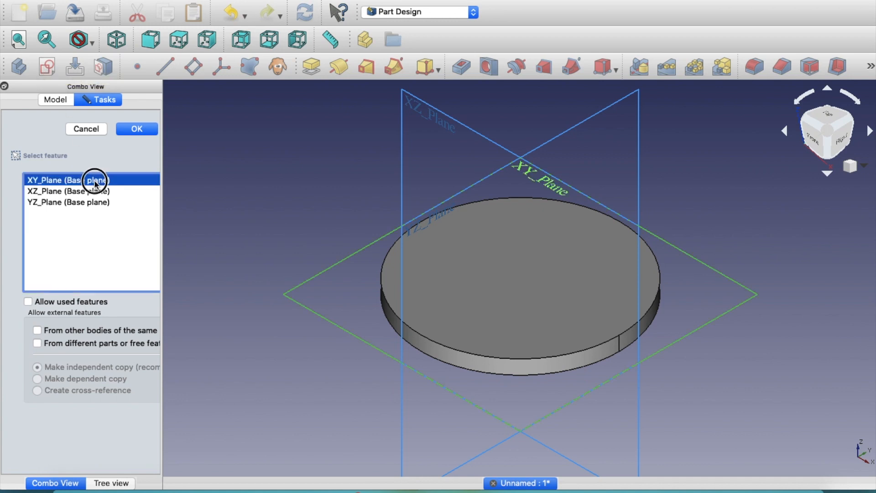
click(138, 132)
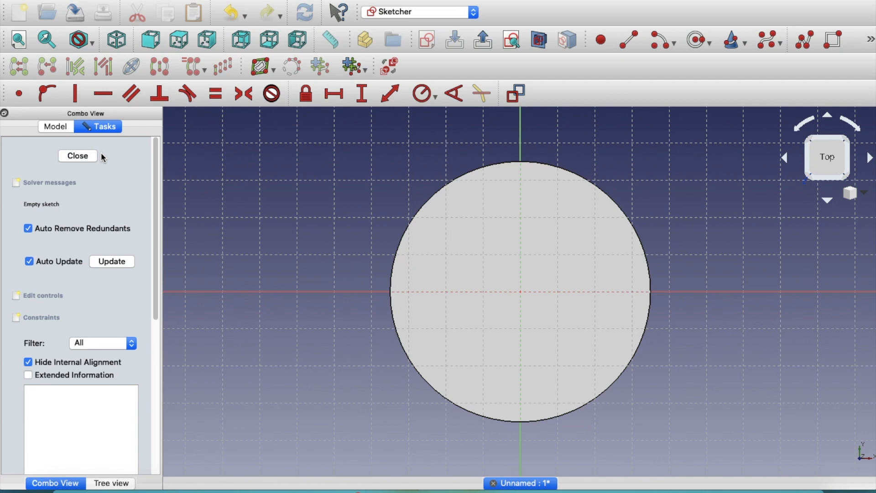
click(87, 158)
click(69, 130)
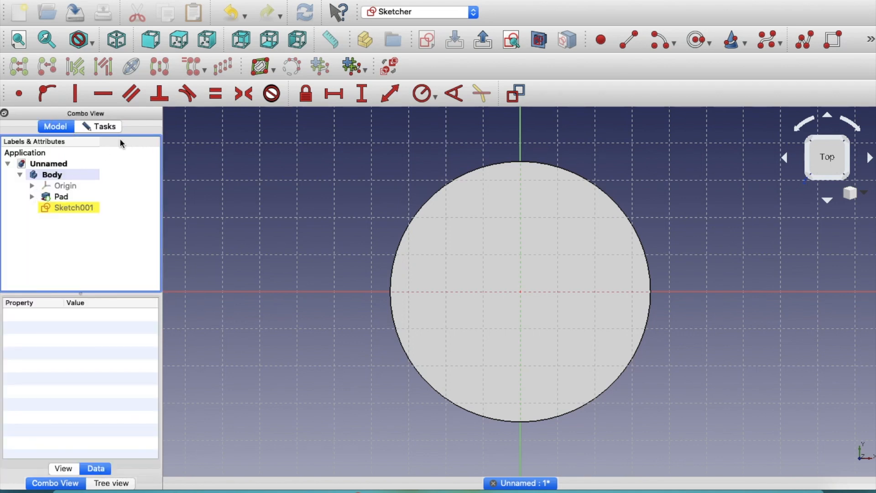
click(108, 132)
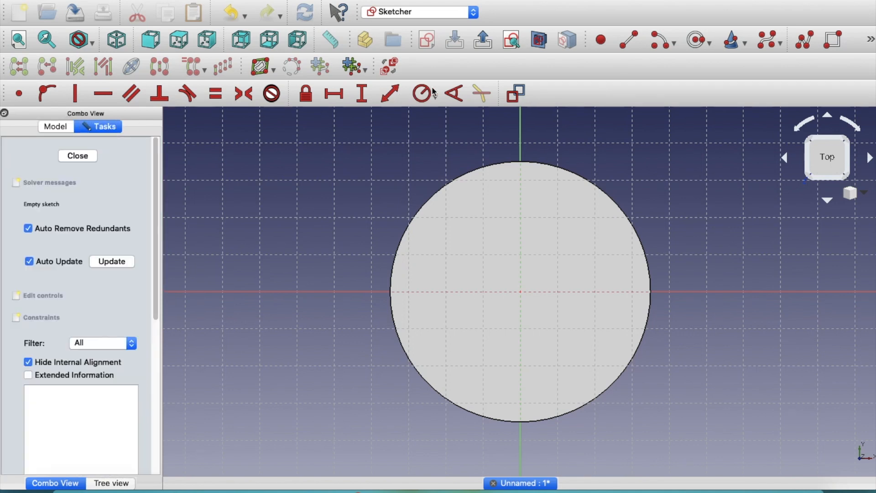
- Sketch two concentric circles centred on the origin, both larger than the padded disc, and leave the circle tool
click(693, 41)
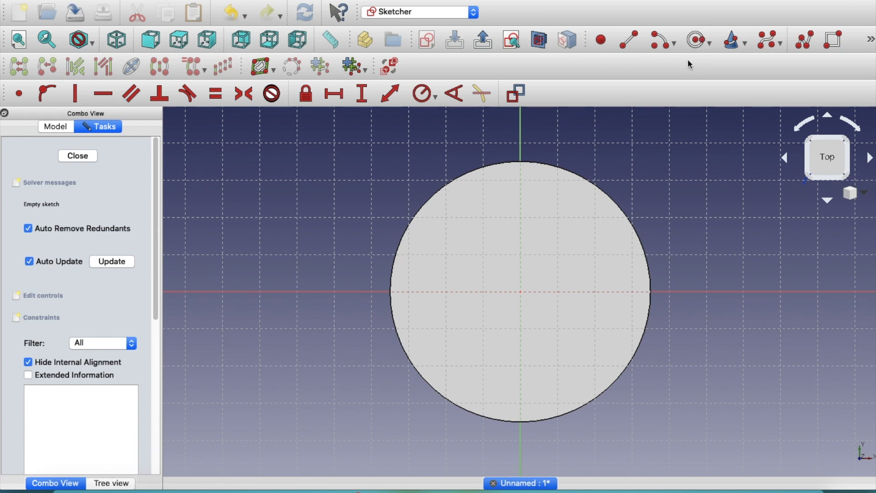
key(Escape)
click(520, 292)
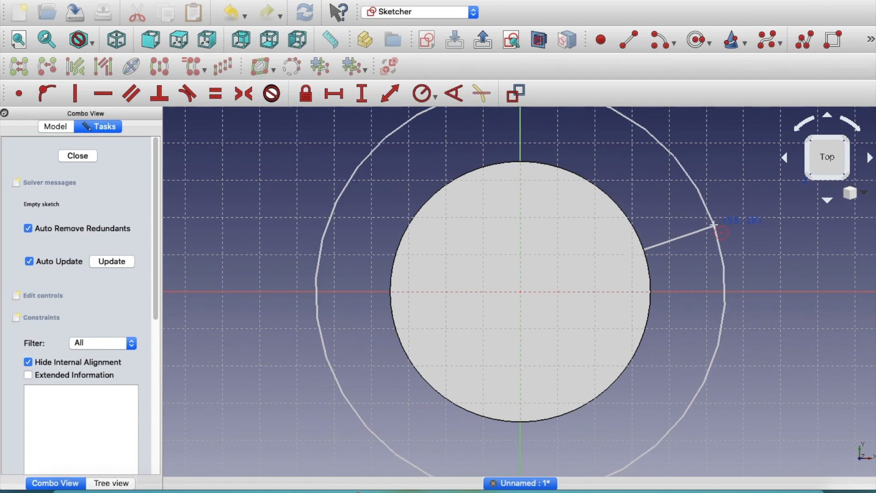
click(695, 228)
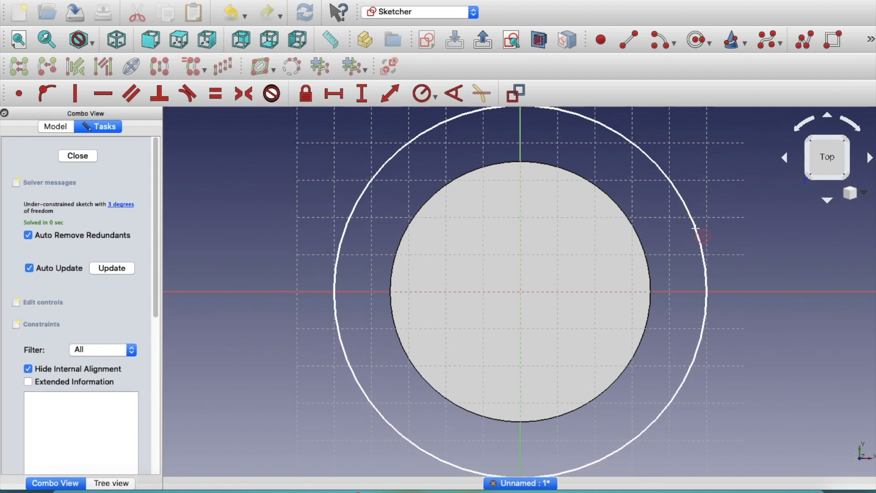
click(521, 292)
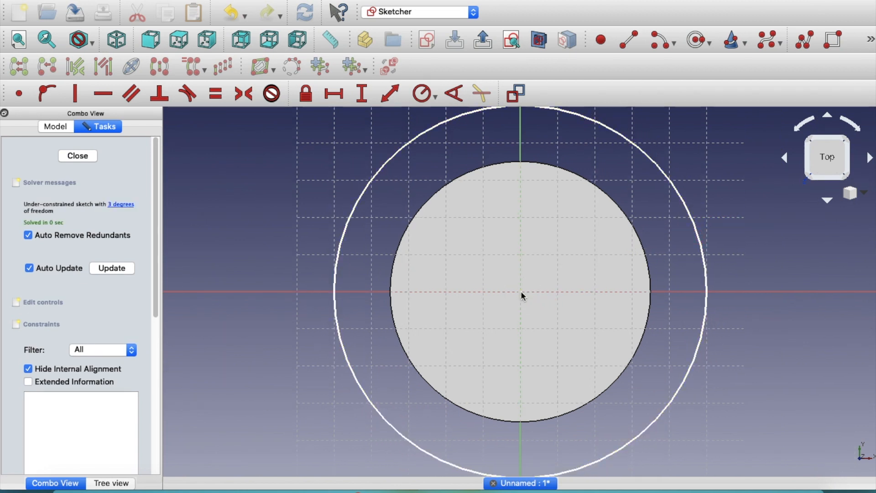
click(676, 250)
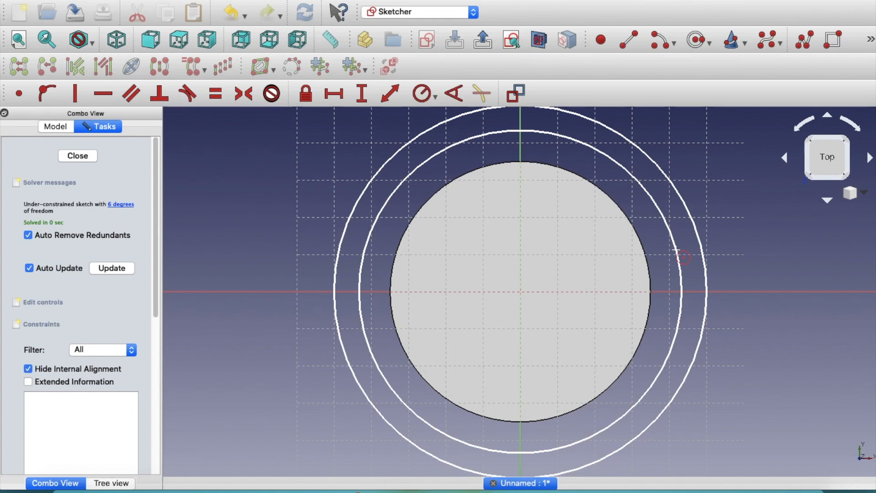
right_click(676, 250)
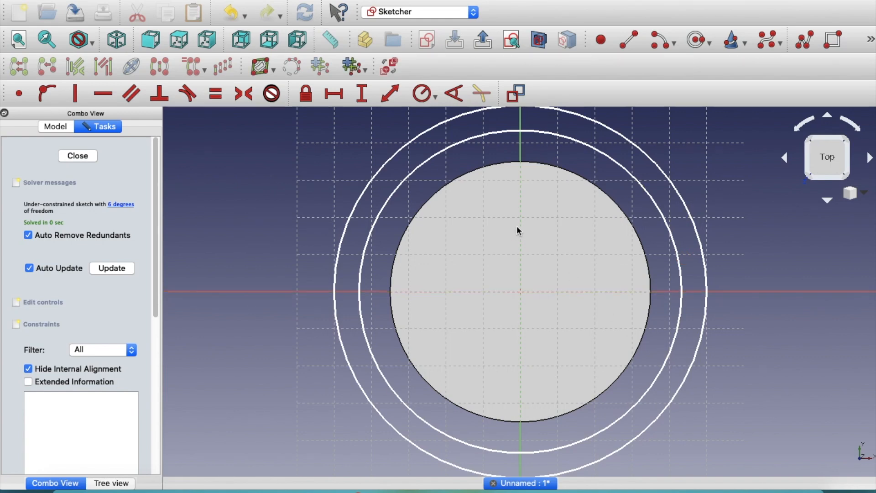
- Constrain the inner circle's radius to 32 mm and the outer circle's radius to 35 mm, and close the sketch
scroll(464, 173, down, 2)
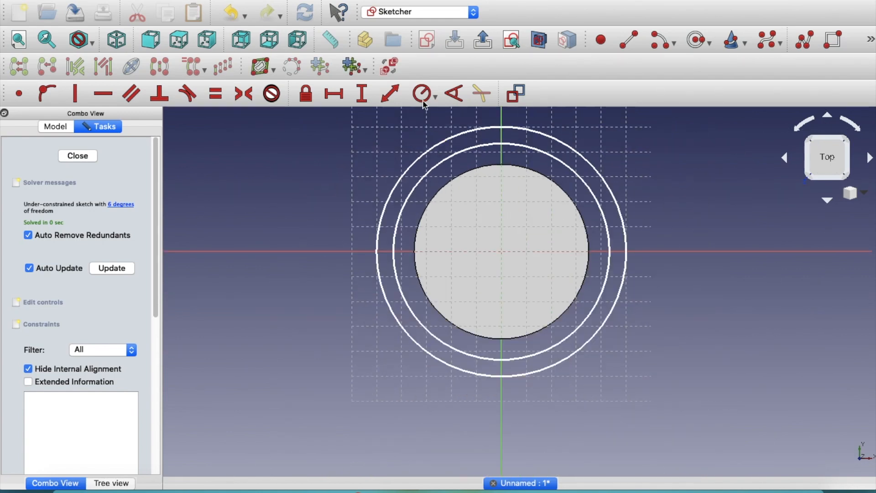
click(424, 102)
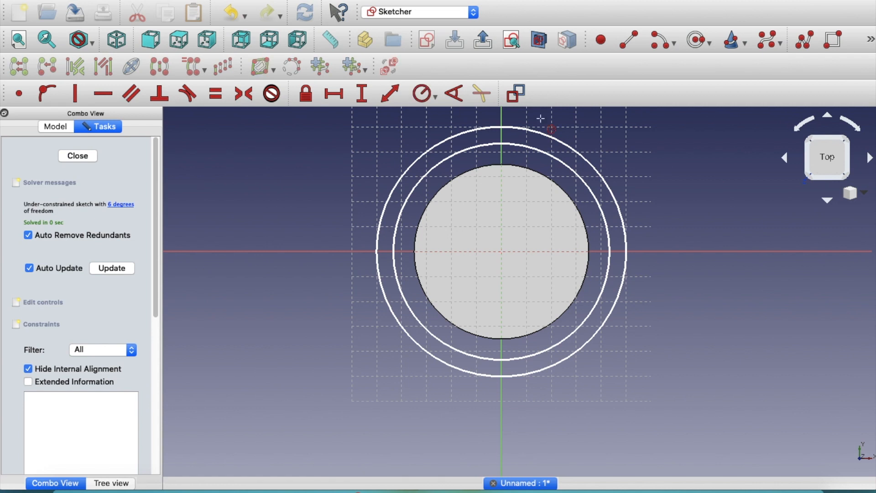
click(583, 182)
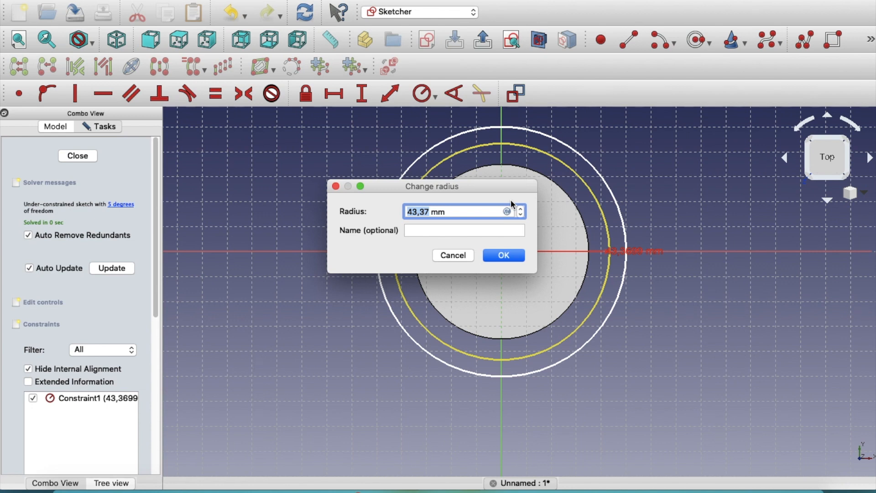
text(32)
key(Return)
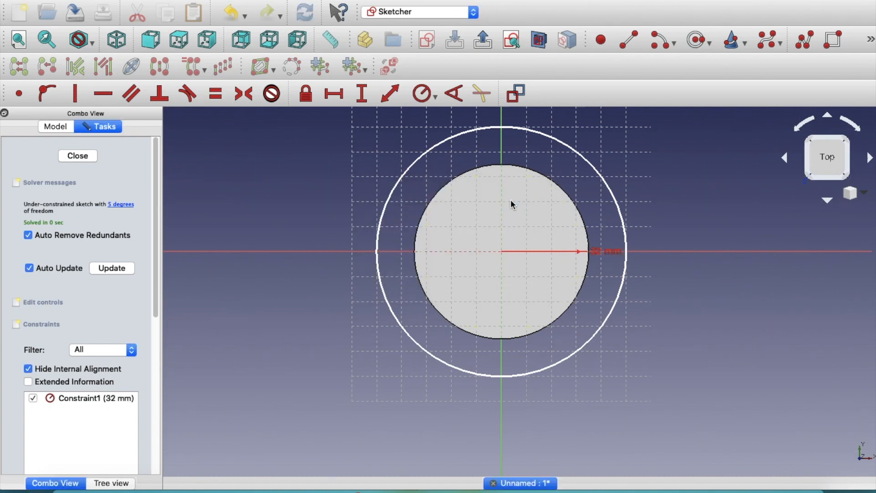
click(613, 196)
text(35)
key(Return)
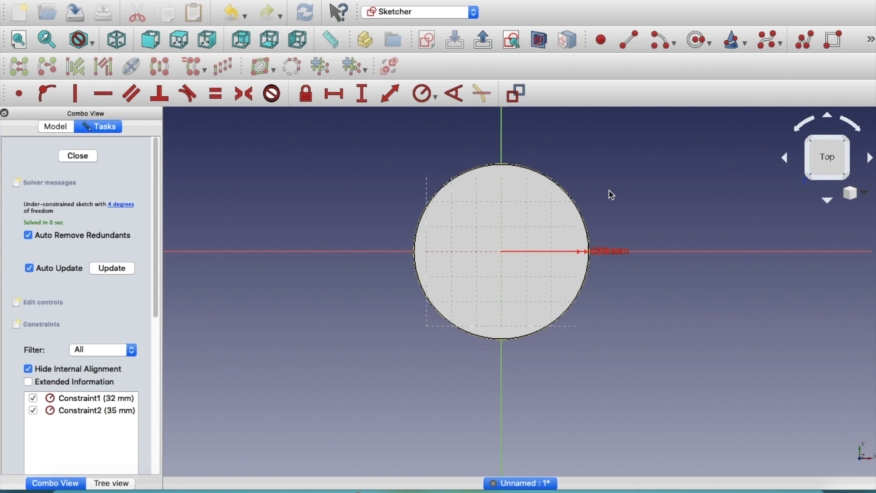
click(88, 158)
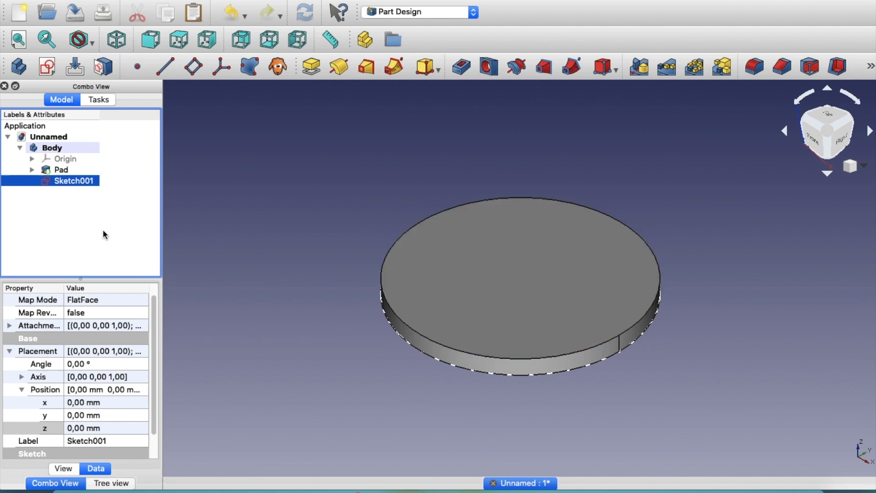
- Raise the ring sketch onto the disc's upper face by setting its attachment offset position z to 5 mm
click(9, 325)
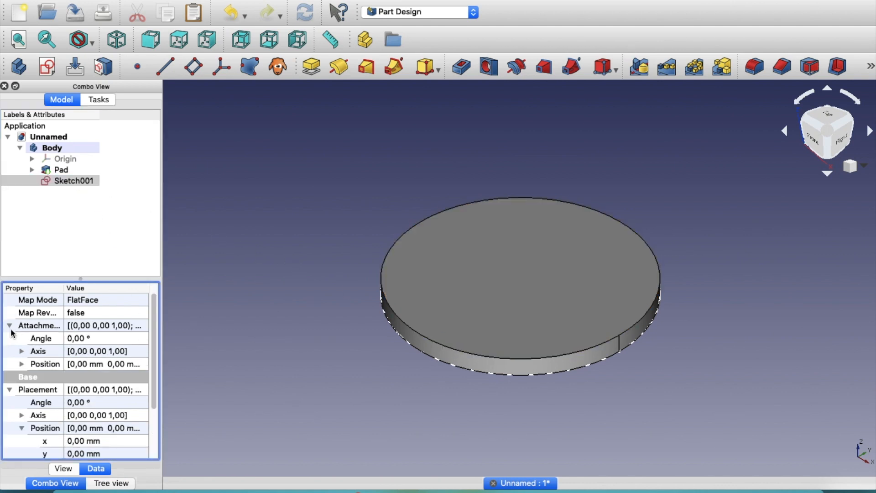
click(23, 365)
click(75, 404)
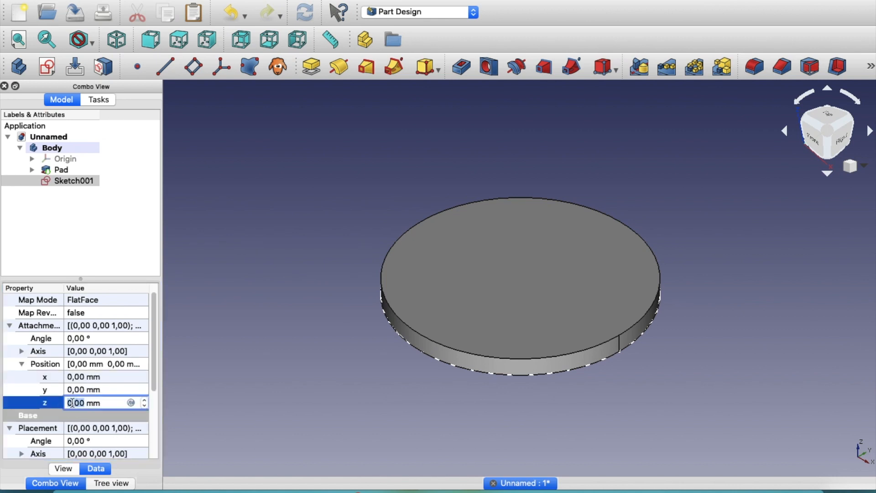
text(5)
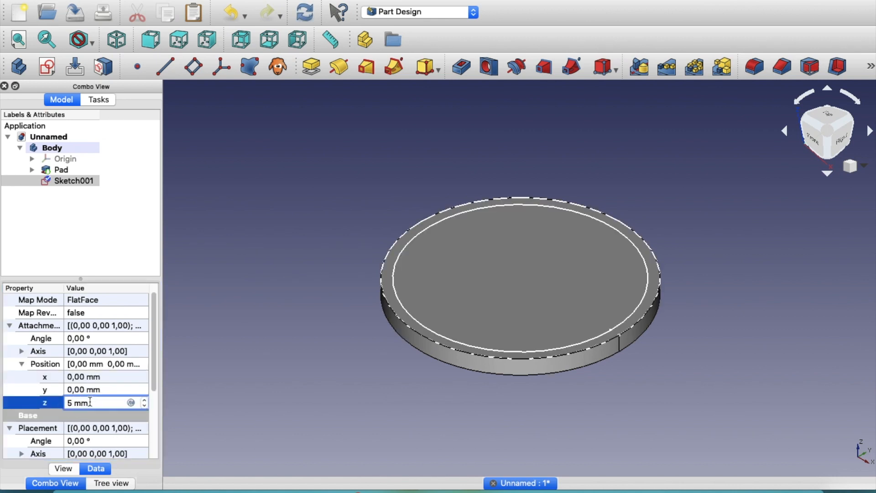
key(Return)
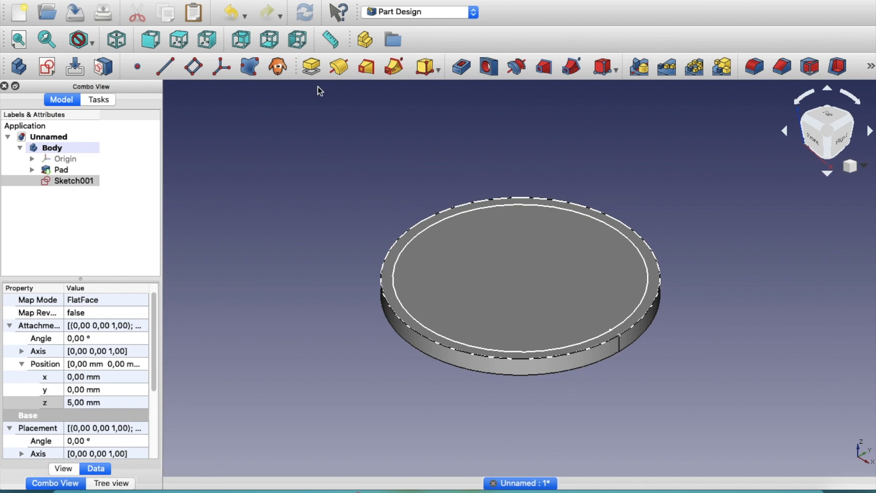
- Pad the ring sketch to a length of 100 mm and fit the whole part in isometric view
click(313, 72)
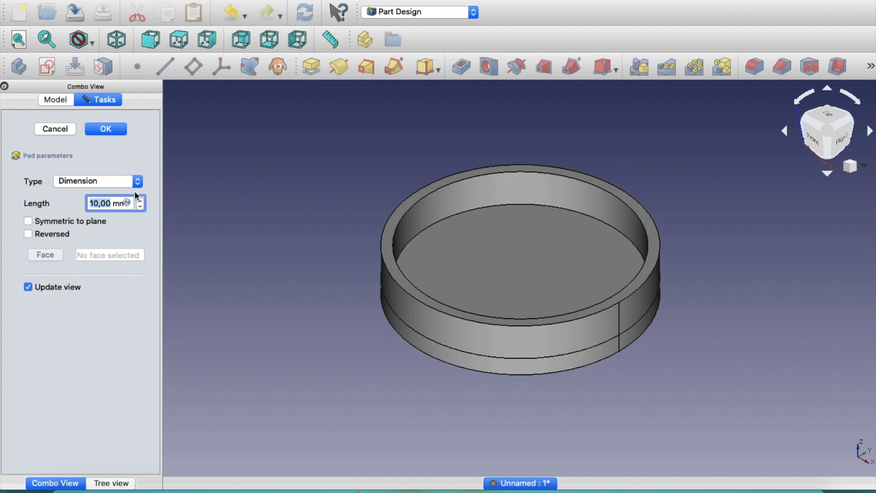
text(100)
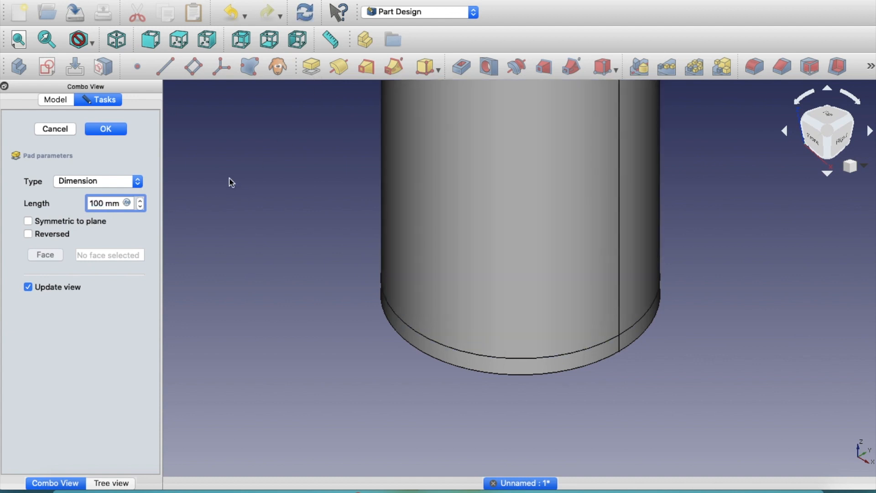
click(17, 46)
click(114, 41)
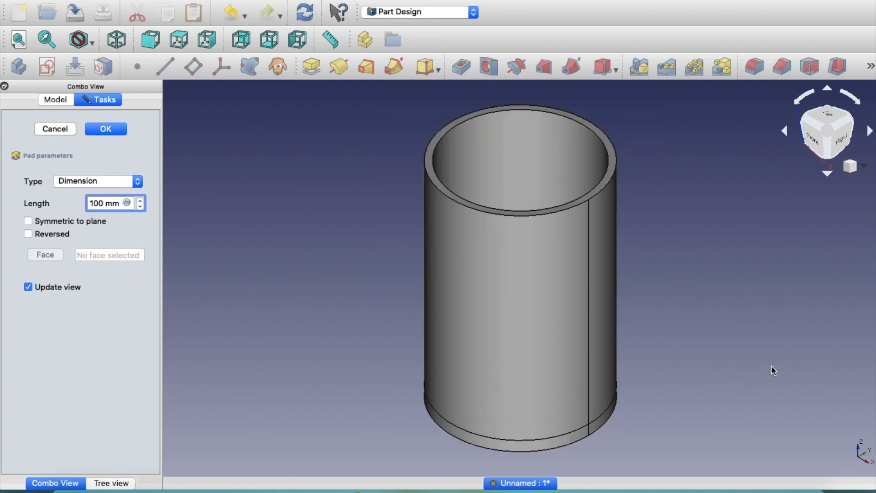
click(98, 131)
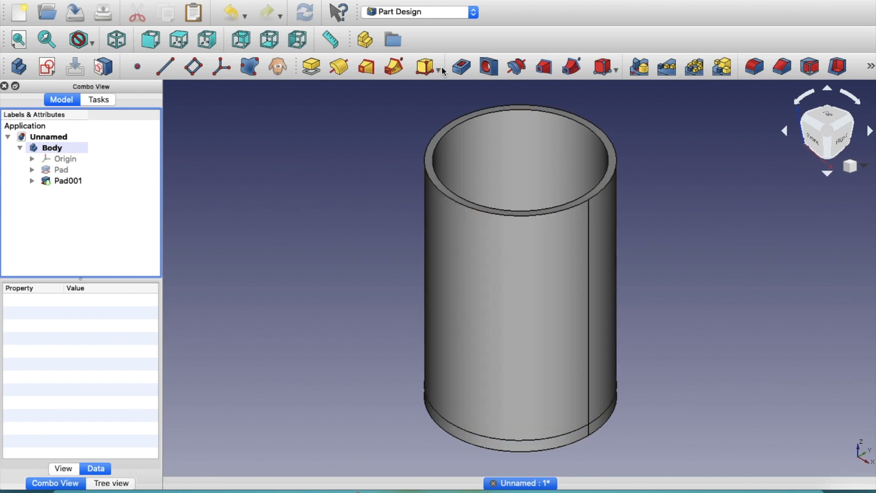
- Switch to the Part workbench and add a cube primitive to the document
click(445, 12)
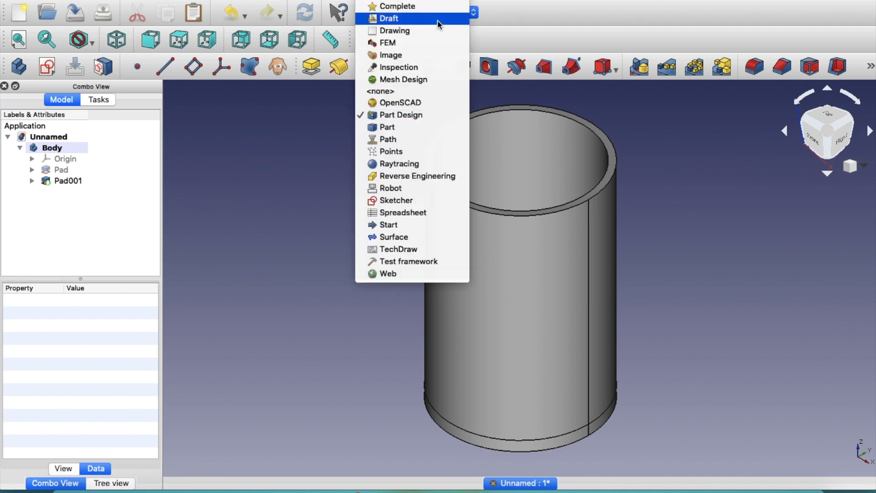
click(389, 128)
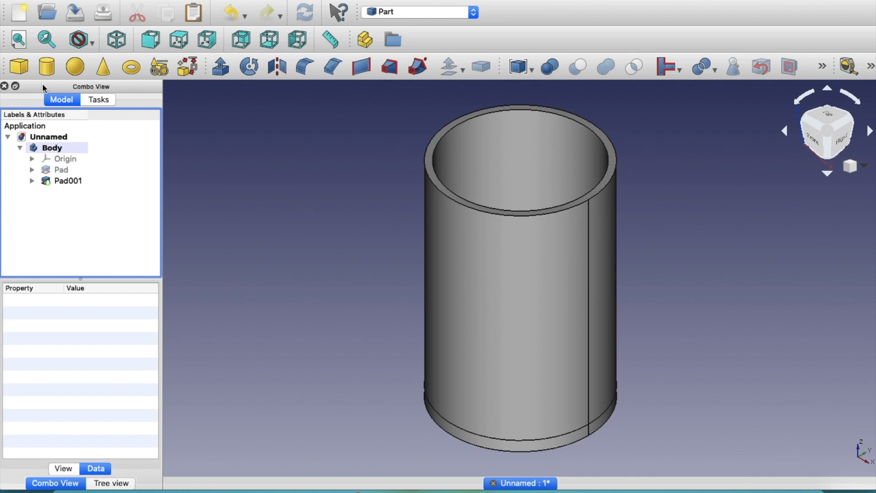
click(22, 70)
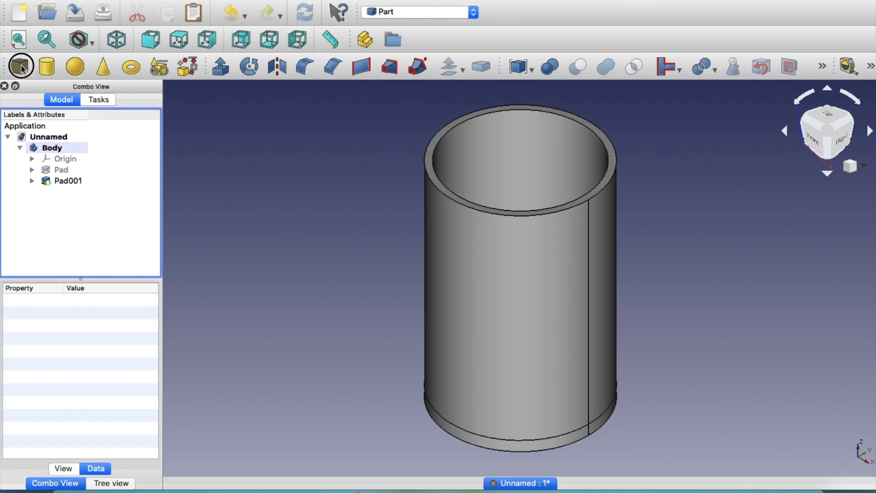
middle_drag(354, 196, 354, 197)
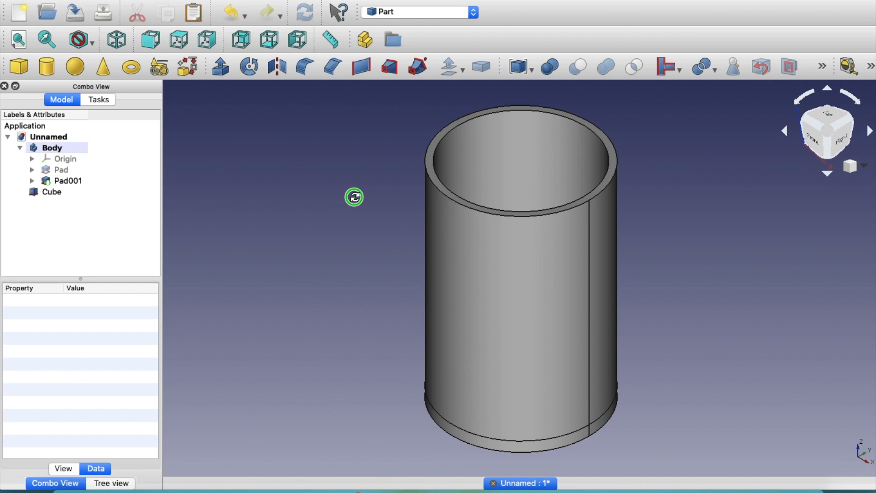
middle_drag(354, 197, 355, 229)
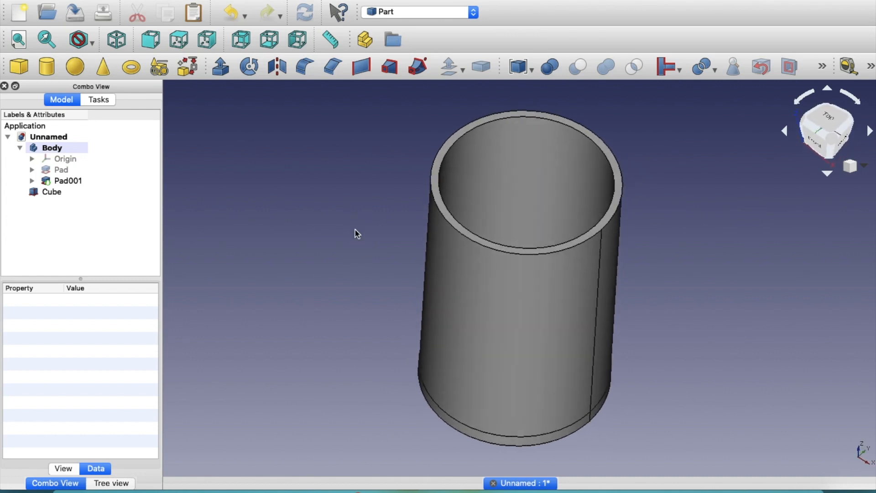
- Move the cube to the cylinder's wall by setting its placement position to x 27 mm and y -5 mm
click(80, 194)
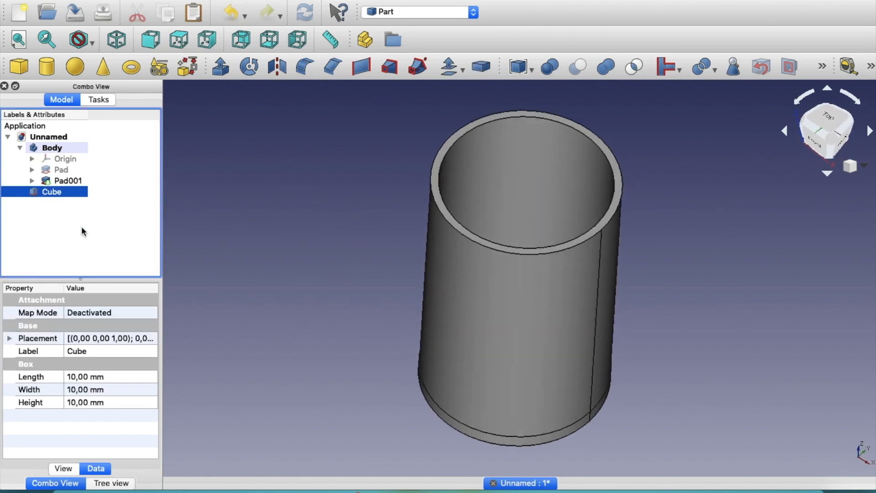
click(8, 340)
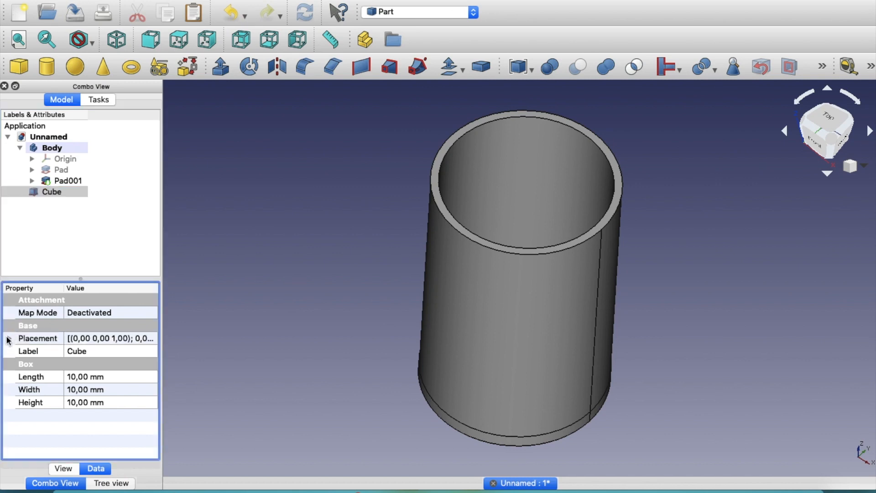
click(9, 339)
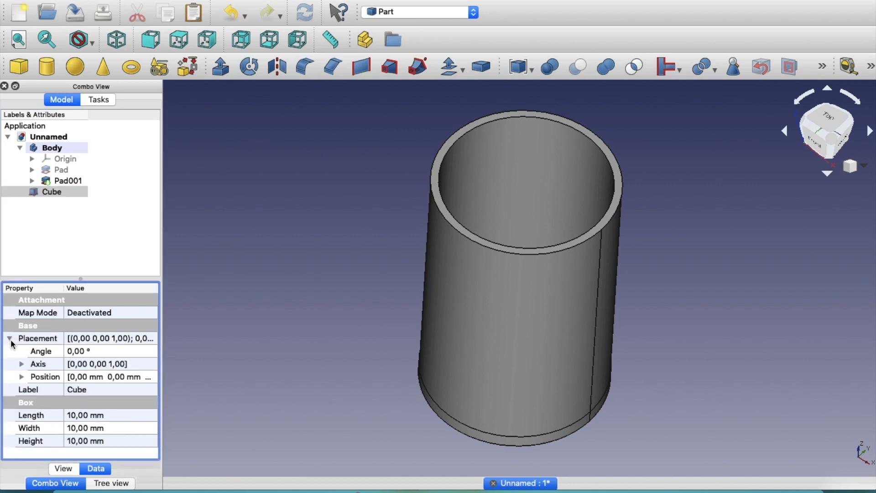
click(21, 377)
mouse_move(157, 383)
mouse_down()
mouse_move(156, 399)
mouse_move(157, 388)
mouse_up()
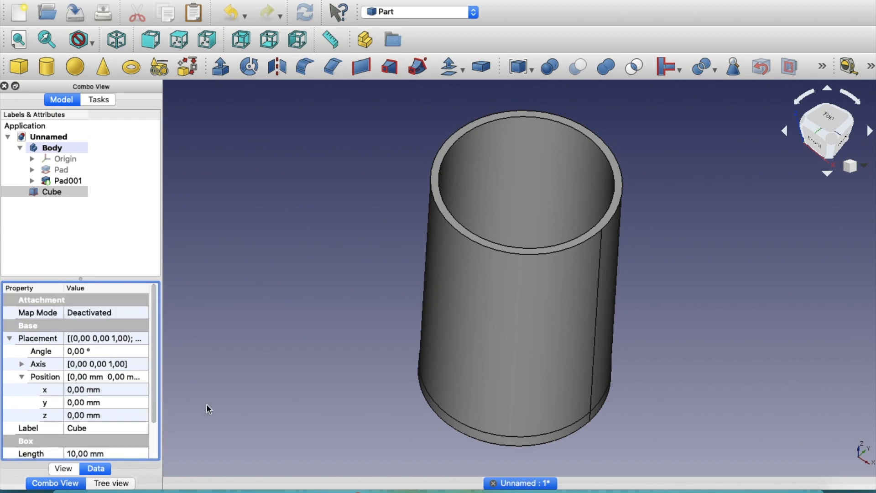
middle_drag(576, 449, 391, 385)
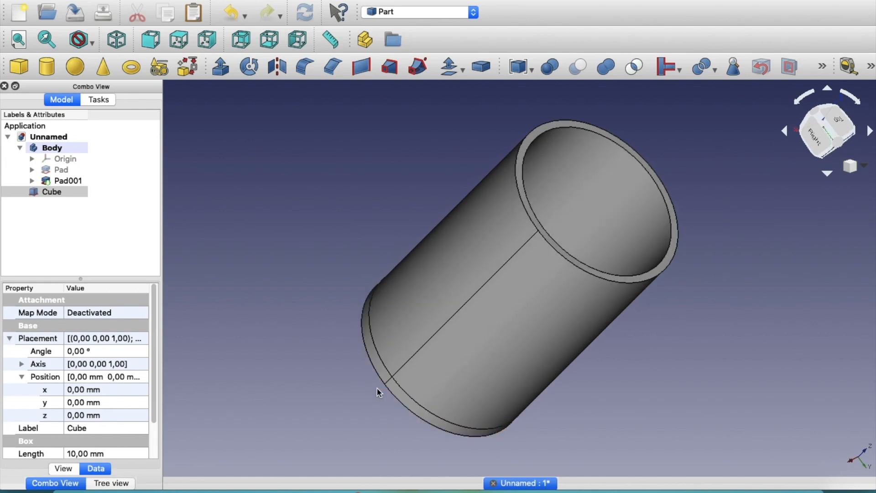
click(72, 391)
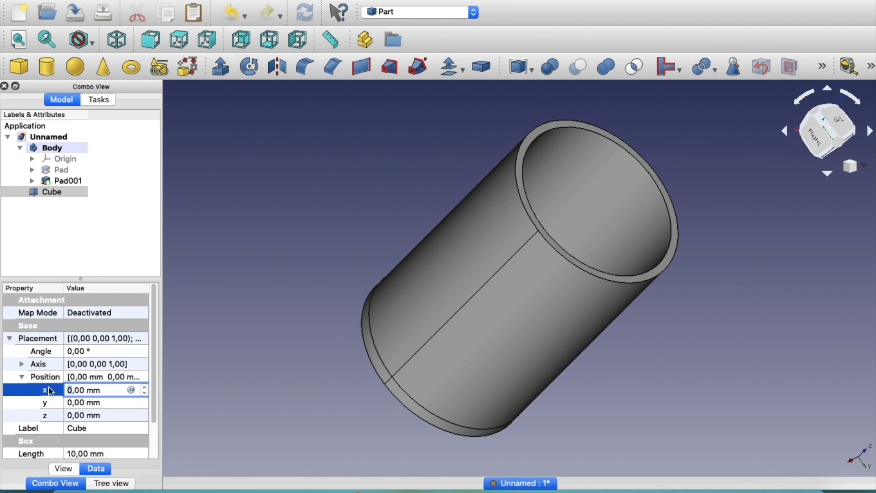
text(27)
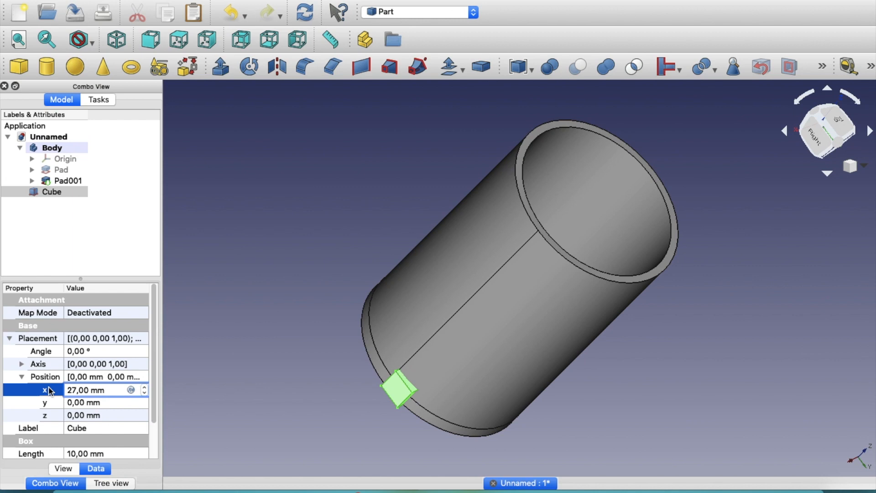
click(68, 403)
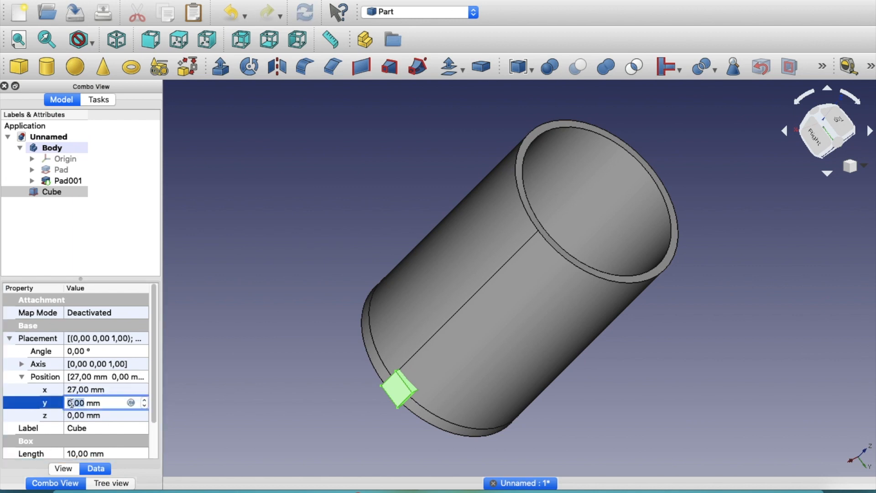
text(-5)
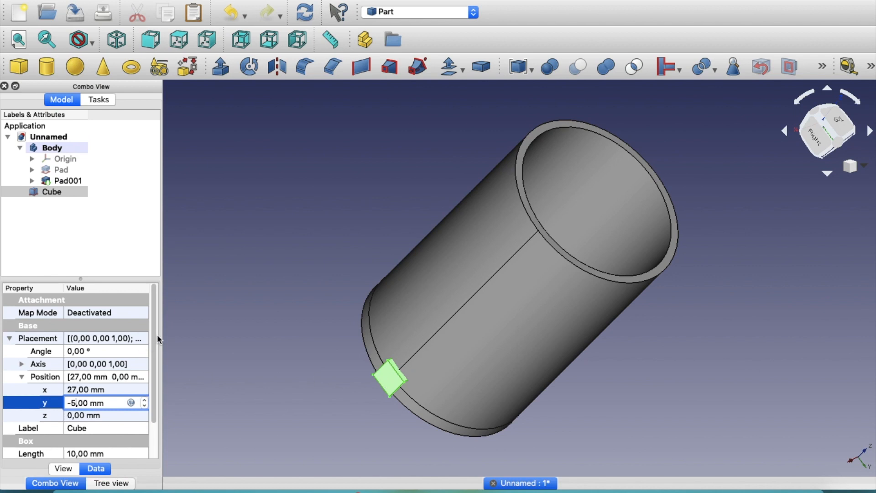
- Set the cube's width to 4 mm after trying 5 mm
drag(154, 333, 153, 373)
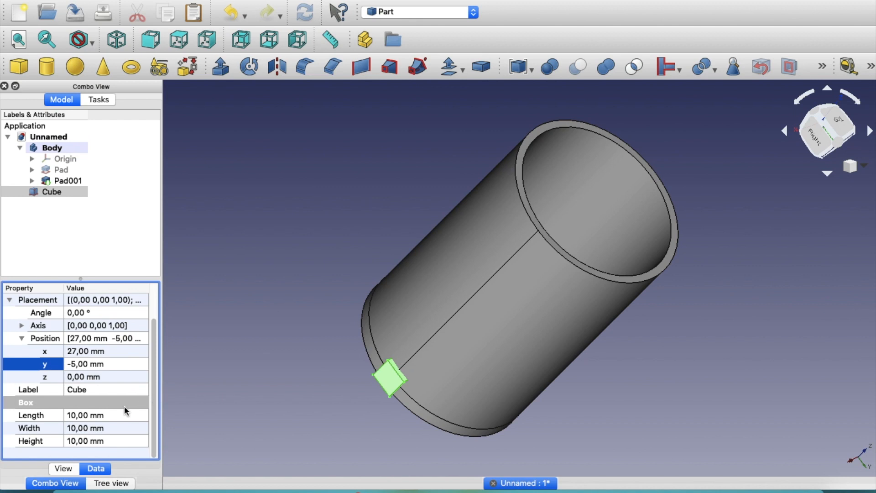
click(73, 428)
click(69, 429)
drag(69, 429, 66, 434)
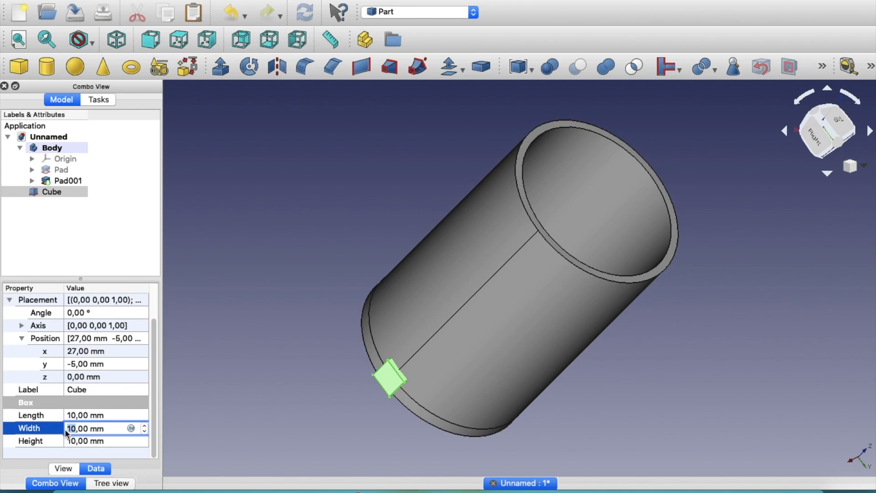
text(5)
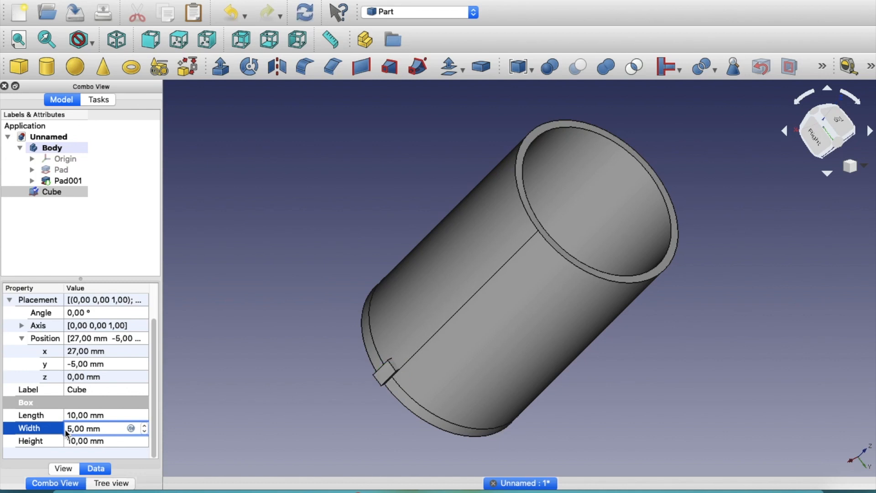
drag(70, 431, 65, 433)
text(4)
click(100, 430)
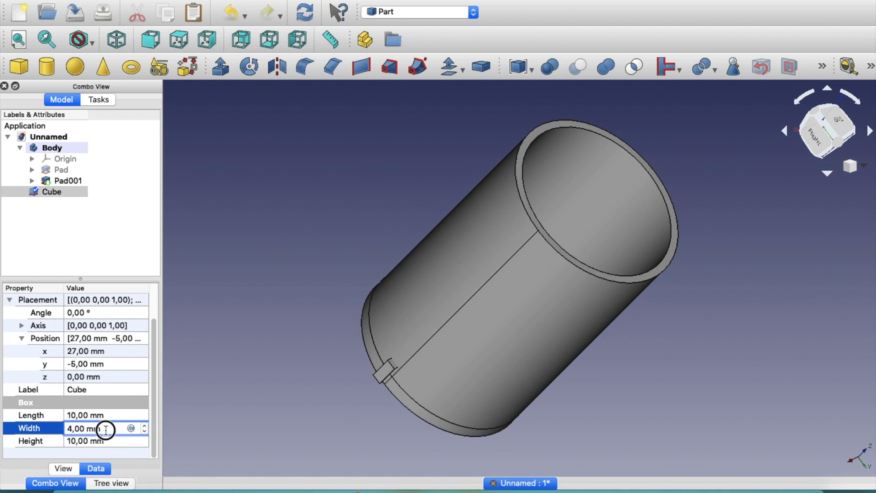
- Centre the cube on the x axis by setting its placement position y to -2 mm
click(73, 363)
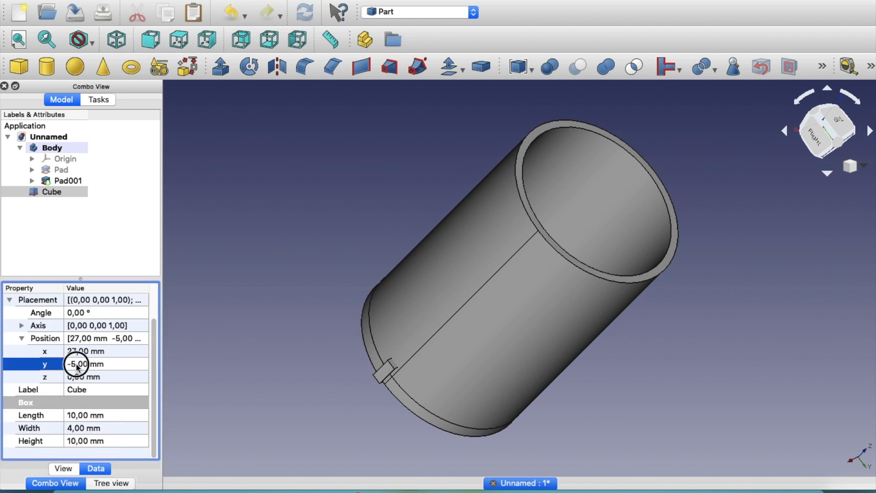
click(75, 364)
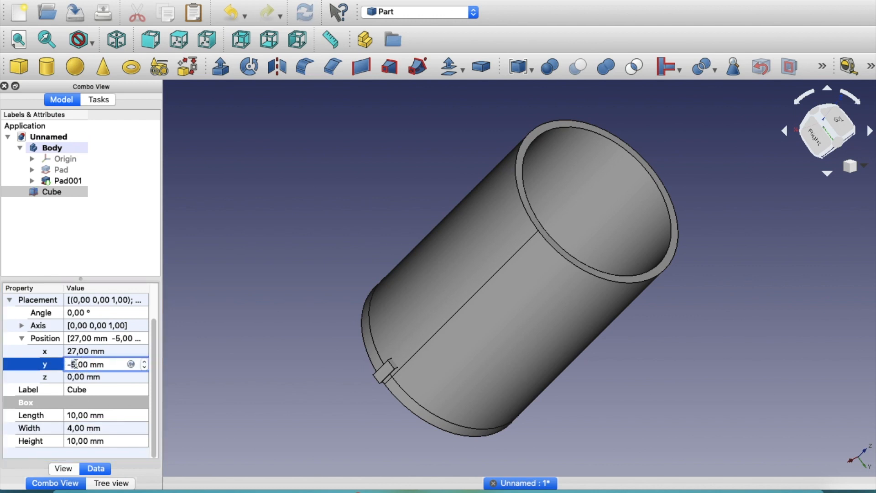
key(Delete)
text(2)
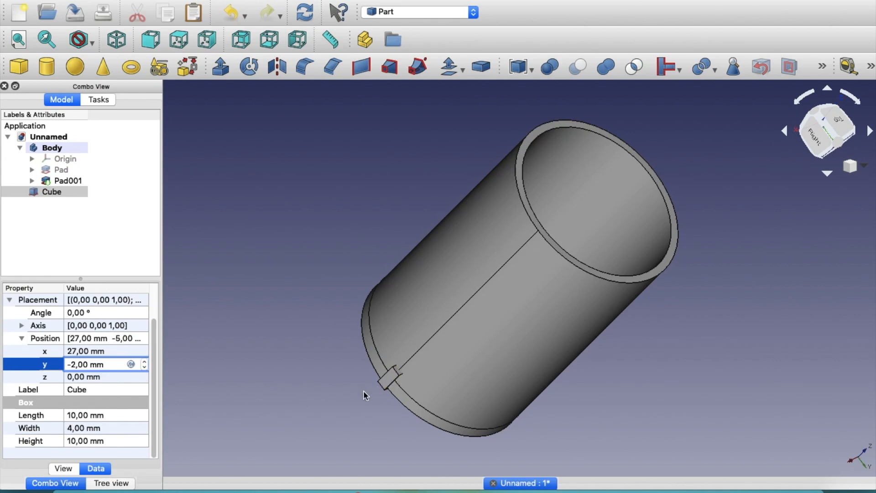
- Raise the cube along the cylinder wall by setting its placement position z to 10 mm
click(84, 377)
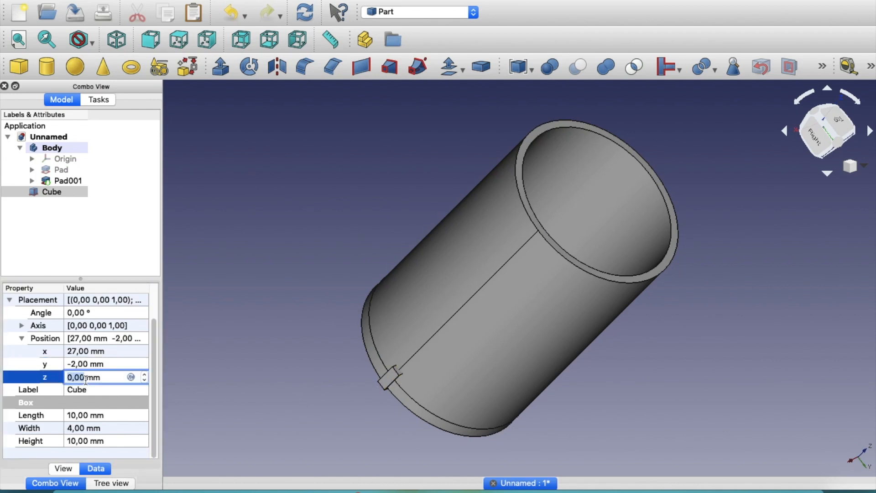
click(67, 377)
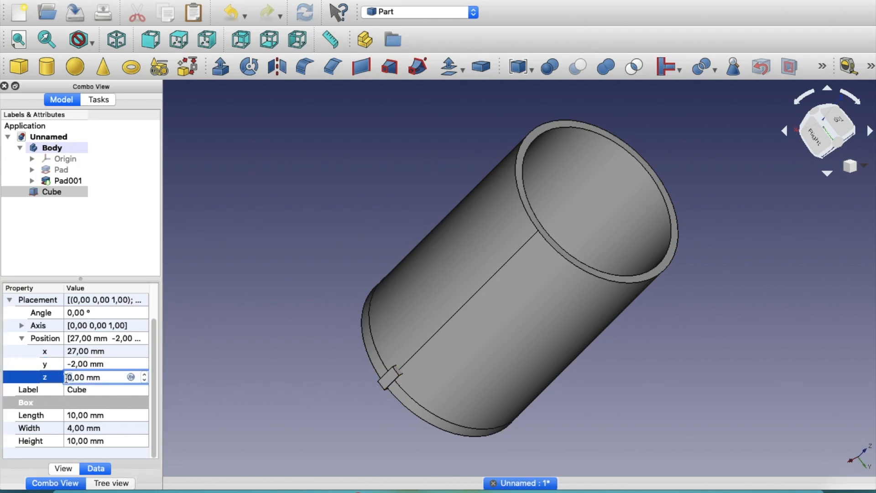
text(1)
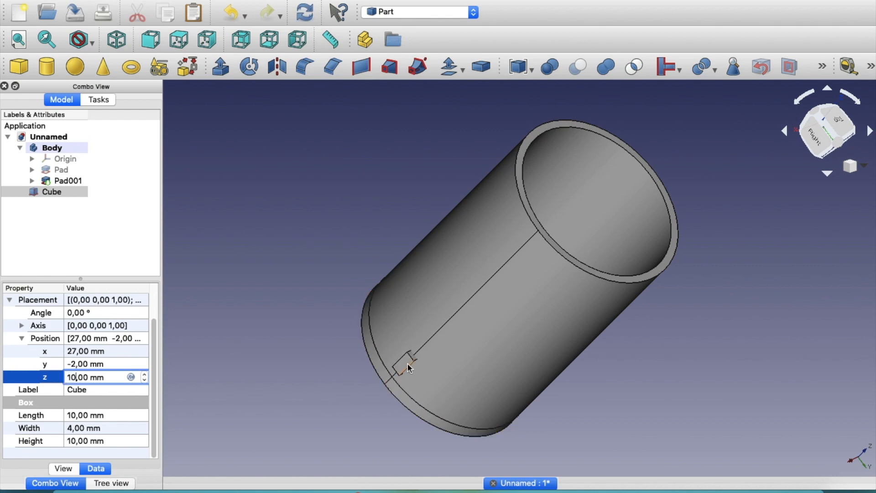
middle_drag(338, 337, 358, 380)
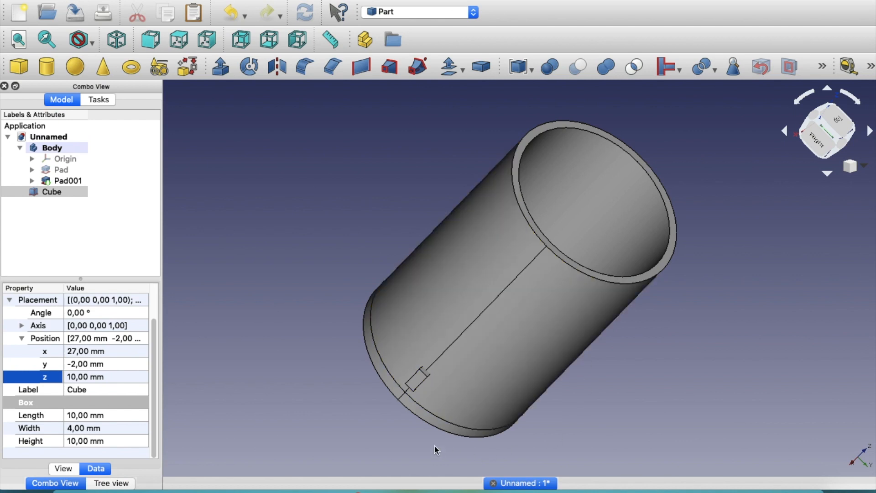
- Try to fillet the cube's four short edges through the wall with a 2 mm radius
middle_drag(368, 401, 494, 385)
scroll(495, 387, up, 4)
scroll(471, 372, up, 3)
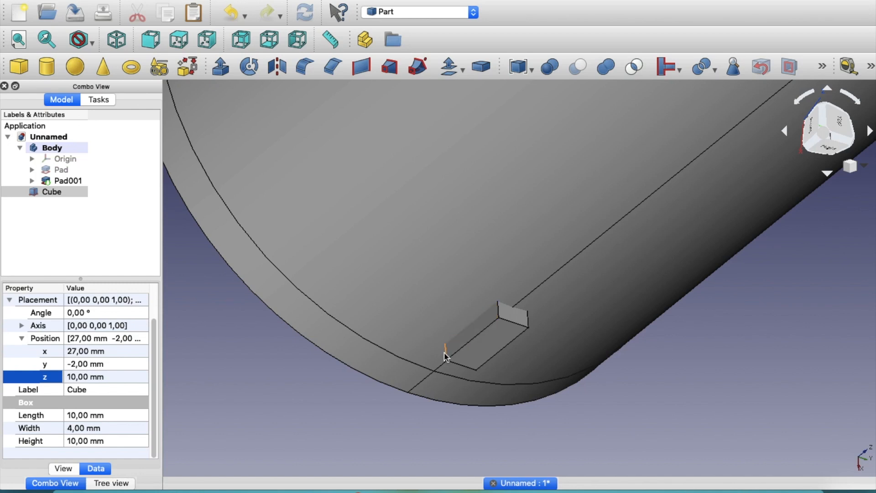
click(445, 353)
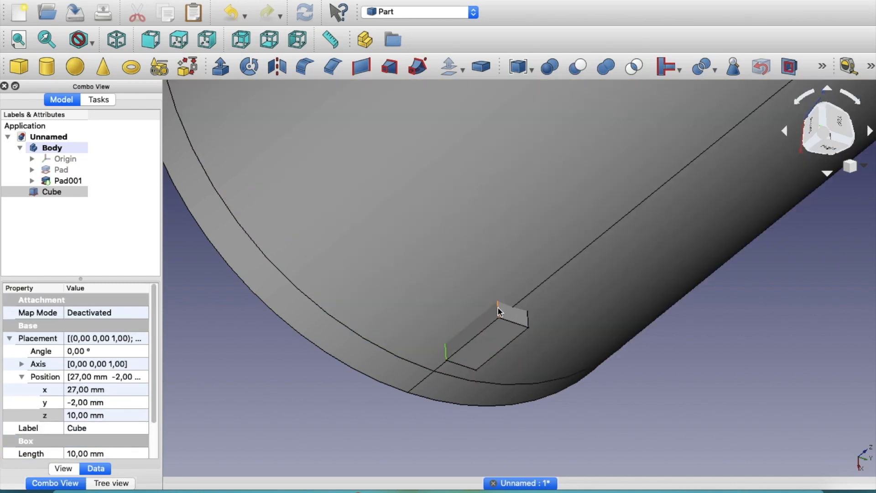
ctrl+click(498, 308)
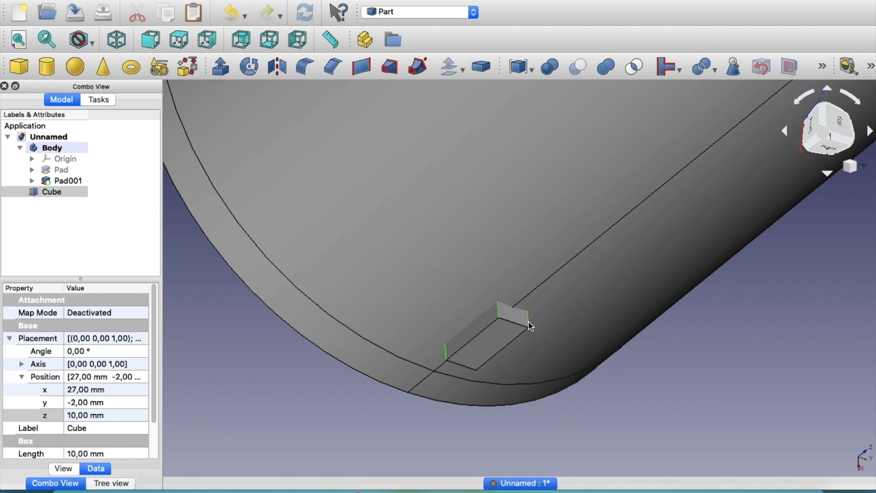
ctrl+click(529, 322)
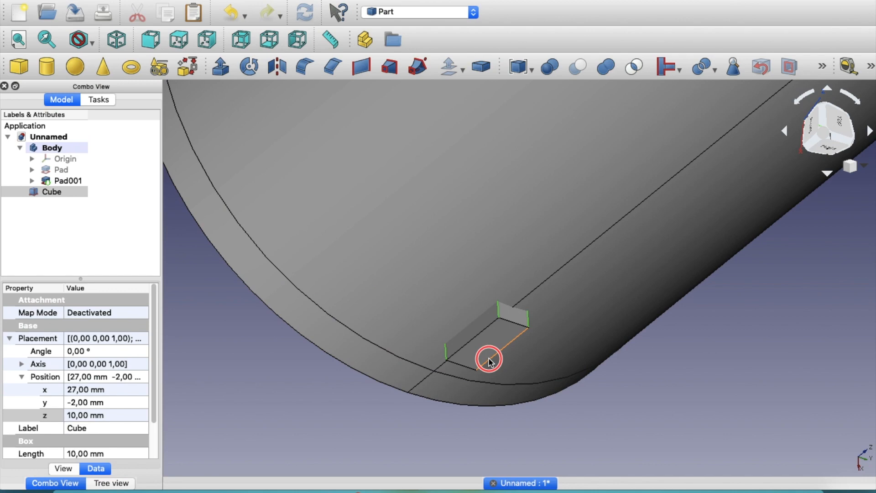
right_click(643, 410)
click(571, 401)
middle_drag(570, 401, 477, 292)
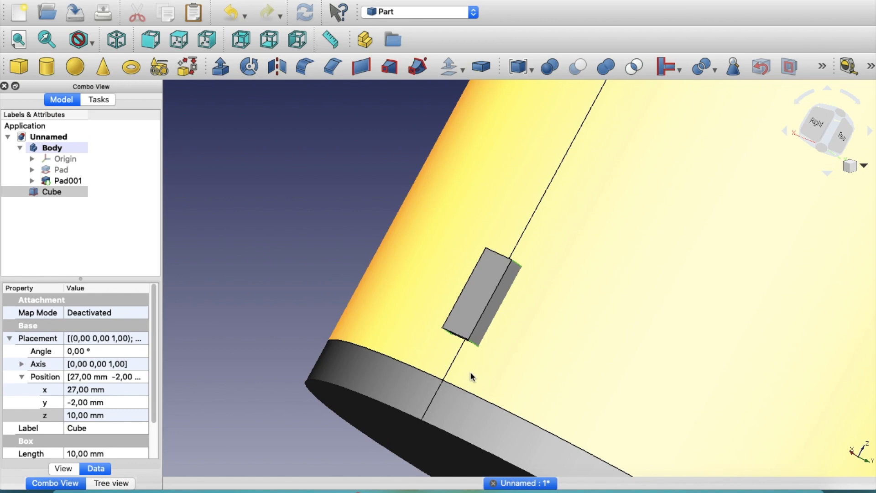
middle_drag(472, 373, 622, 405)
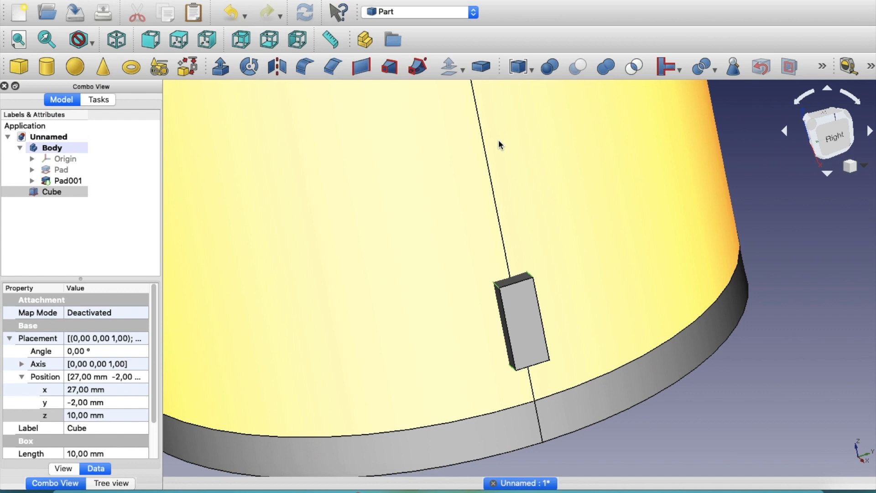
click(305, 67)
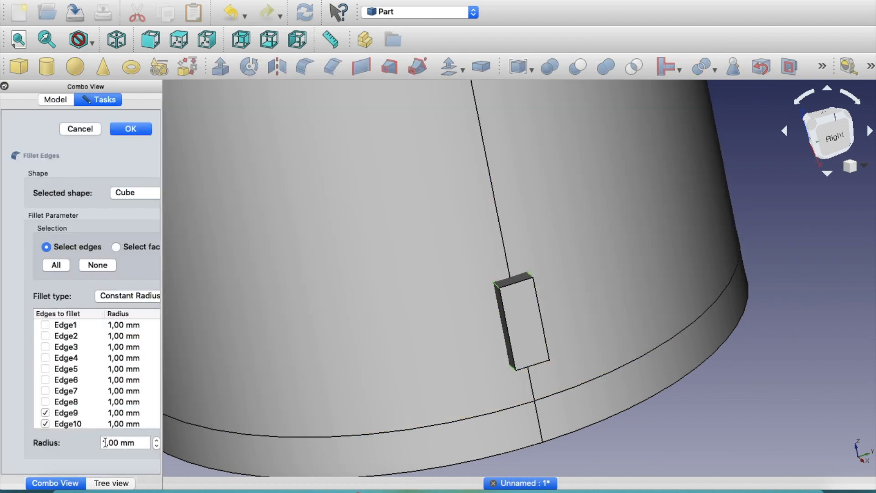
click(106, 442)
double_click(107, 442)
text(2)
key(Return)
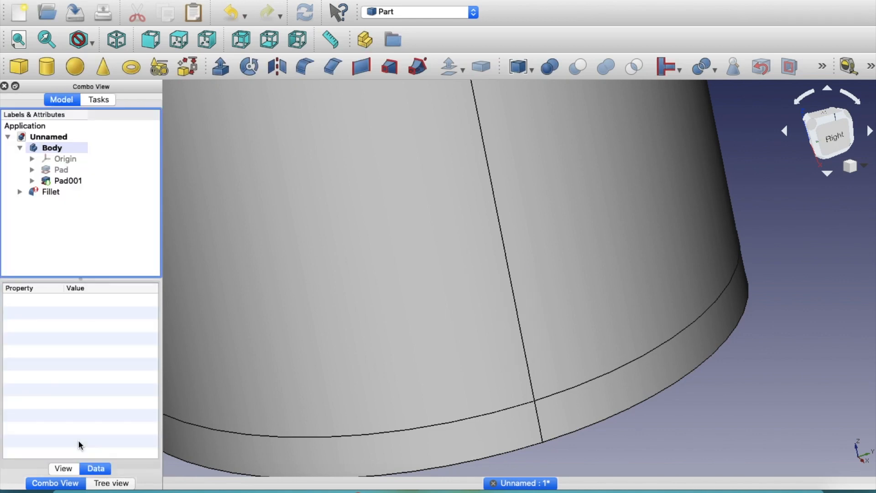
- Check the properties of the fillet and its base cube, and undo the fillet
click(20, 192)
click(63, 203)
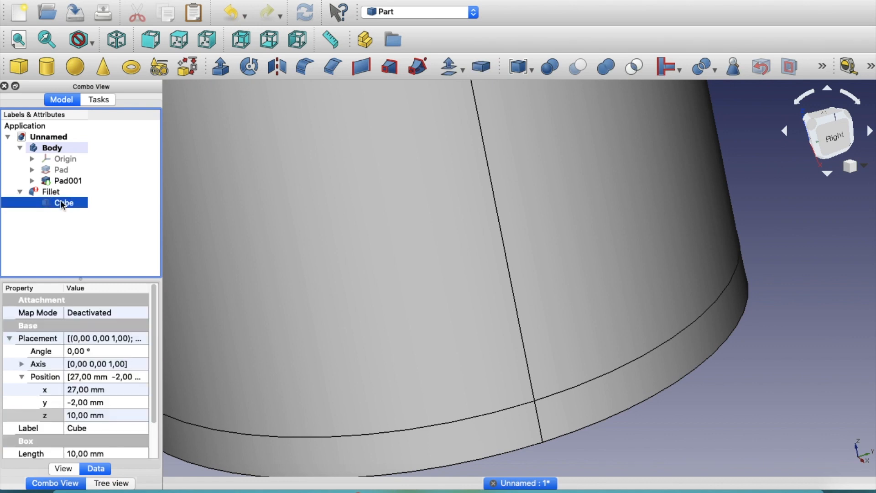
click(54, 192)
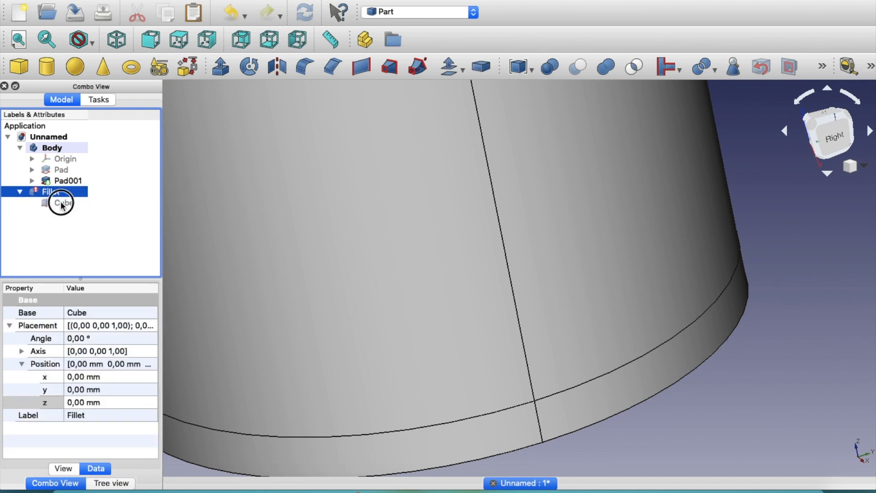
click(63, 204)
drag(156, 309, 150, 358)
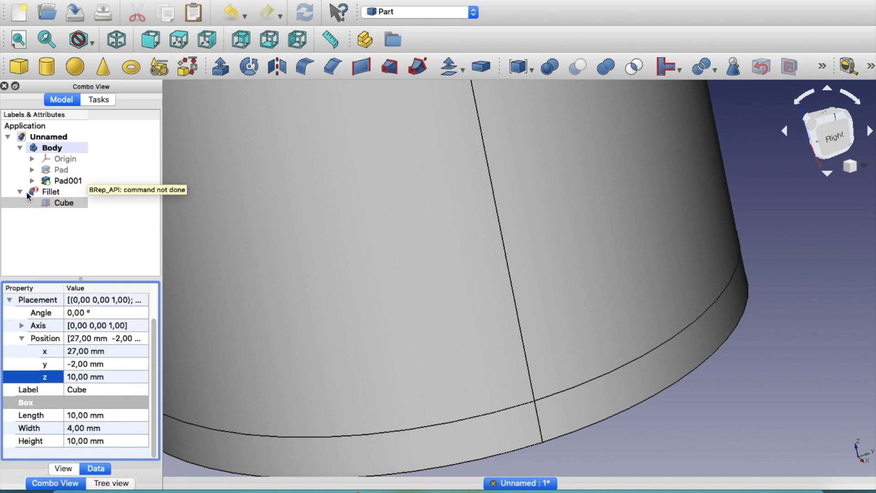
click(50, 193)
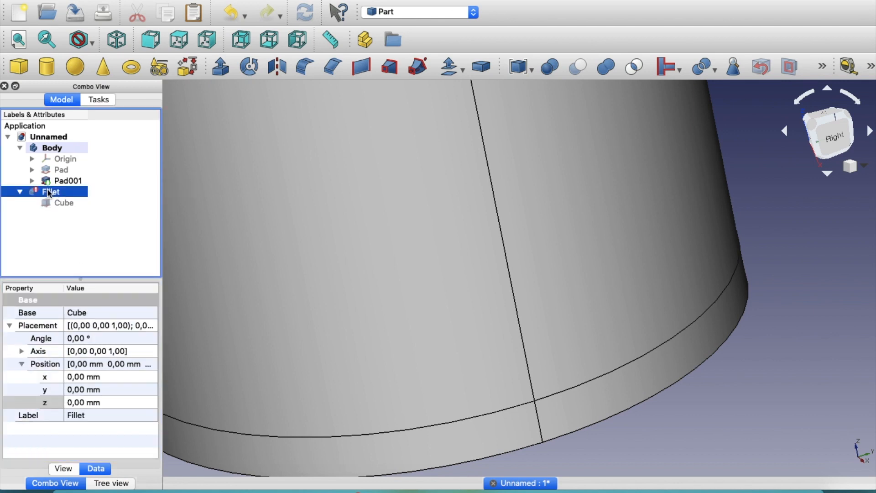
click(71, 415)
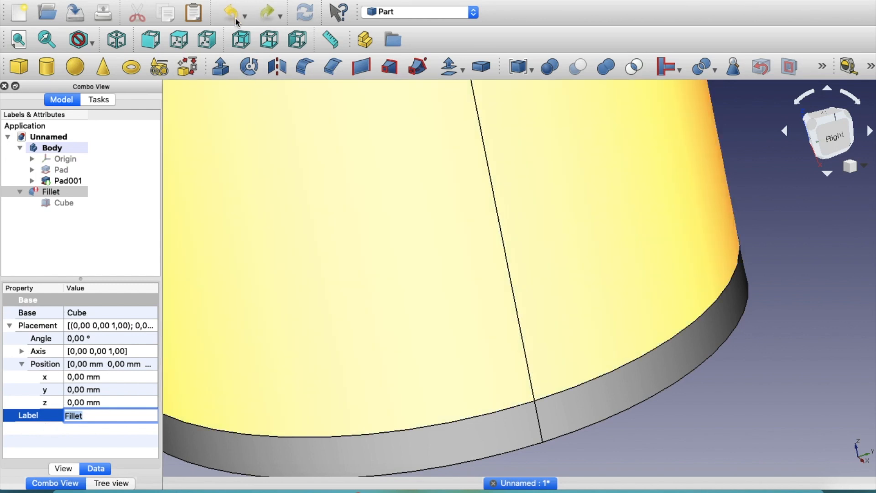
click(234, 16)
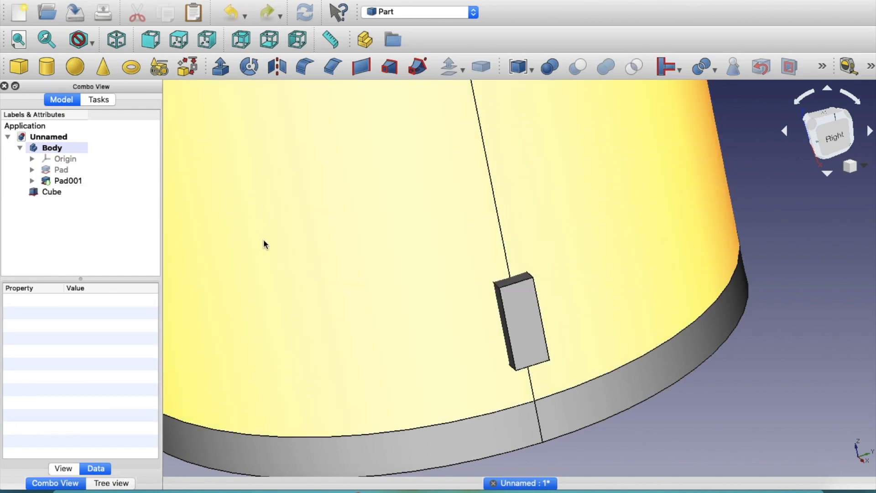
- Fillet the cube's four short edges that run through the cylinder wall with a constant 1 mm radius
middle_drag(392, 300, 512, 297)
click(512, 299)
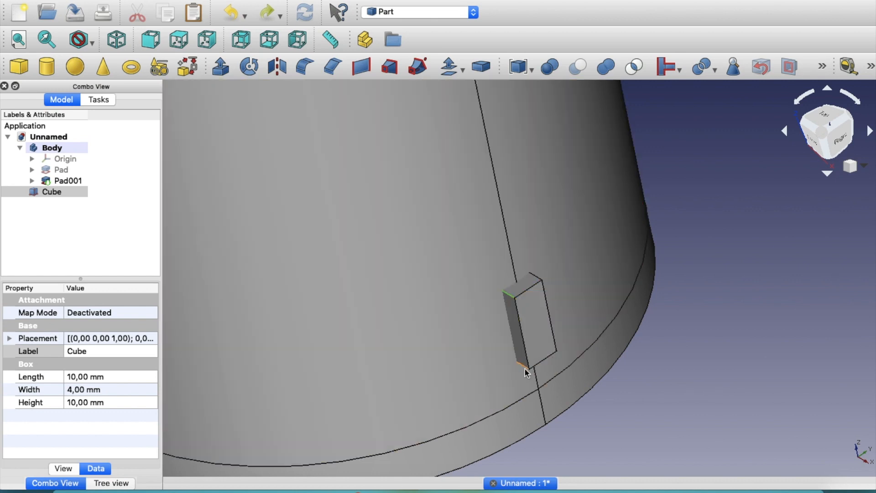
ctrl+click(524, 369)
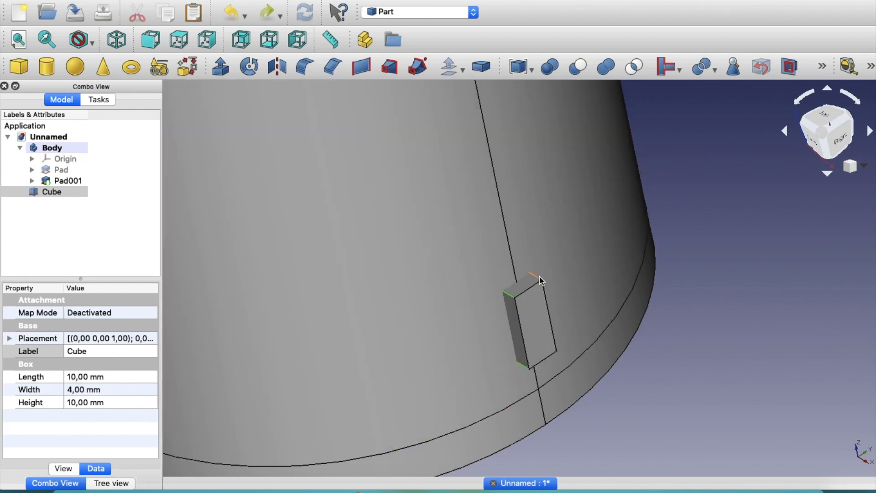
ctrl+click(539, 277)
middle_drag(615, 325, 486, 359)
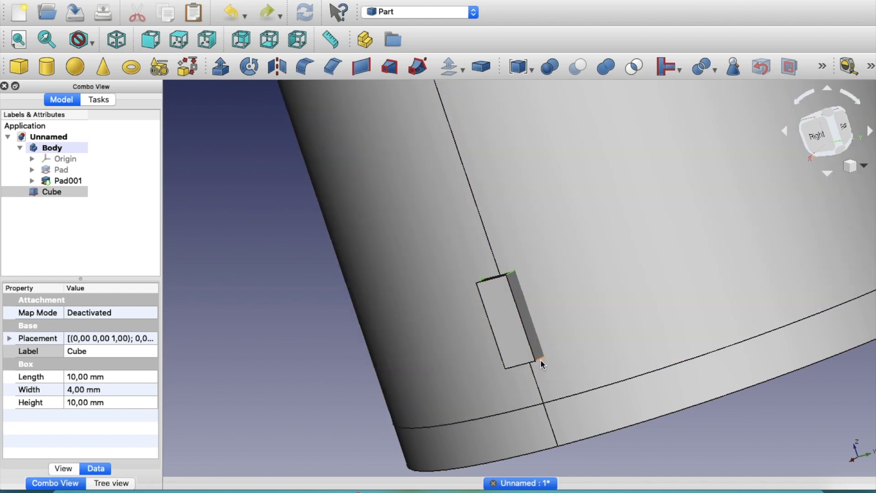
ctrl+click(540, 359)
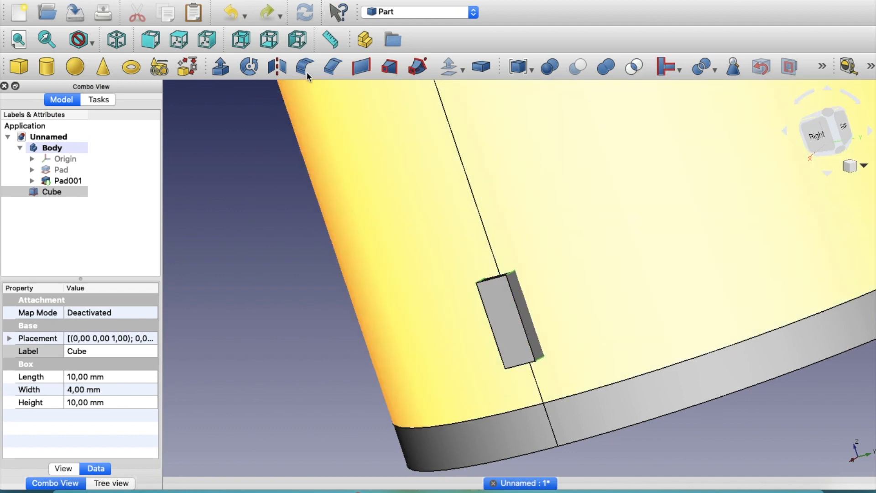
click(305, 67)
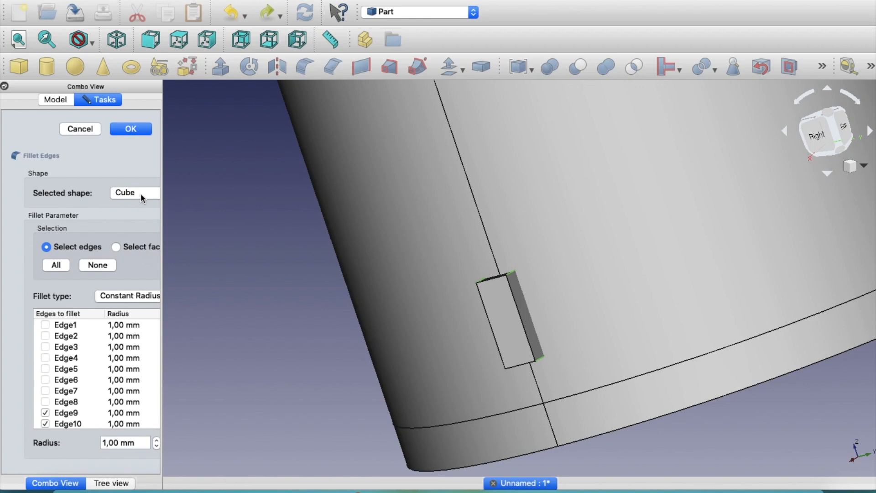
click(131, 130)
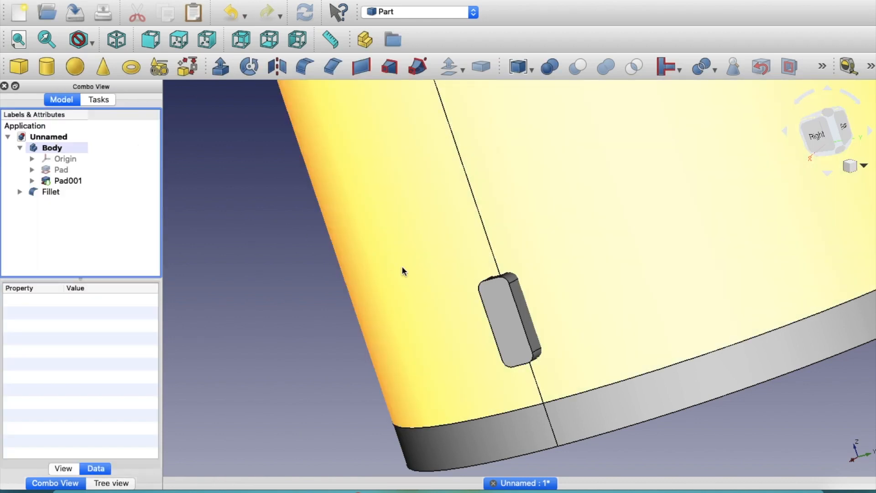
click(433, 285)
right_click(495, 290)
click(217, 244)
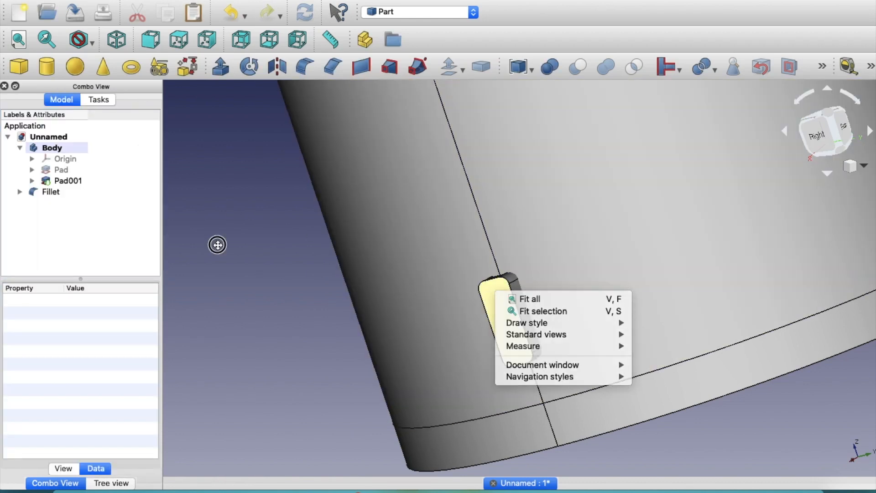
middle_drag(178, 237, 339, 286)
click(269, 262)
click(330, 269)
middle_click(338, 286)
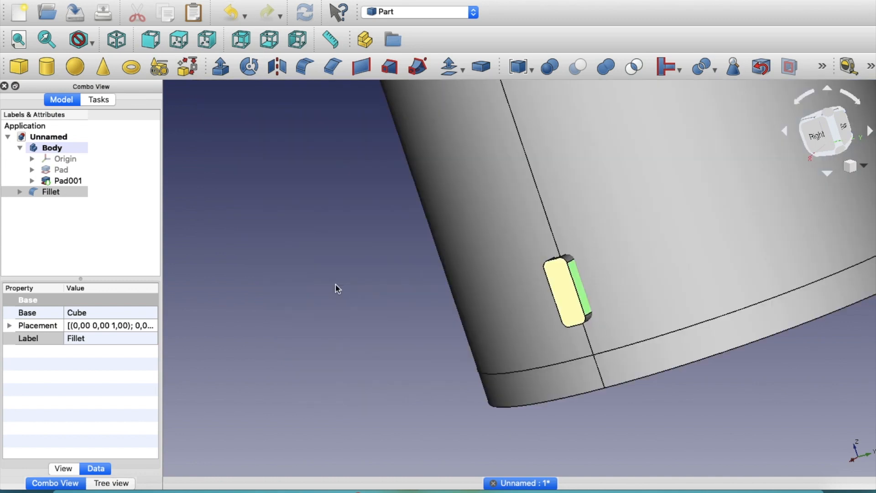
- Edit the cube's fillet and set its radius to 1.5 mm
click(20, 192)
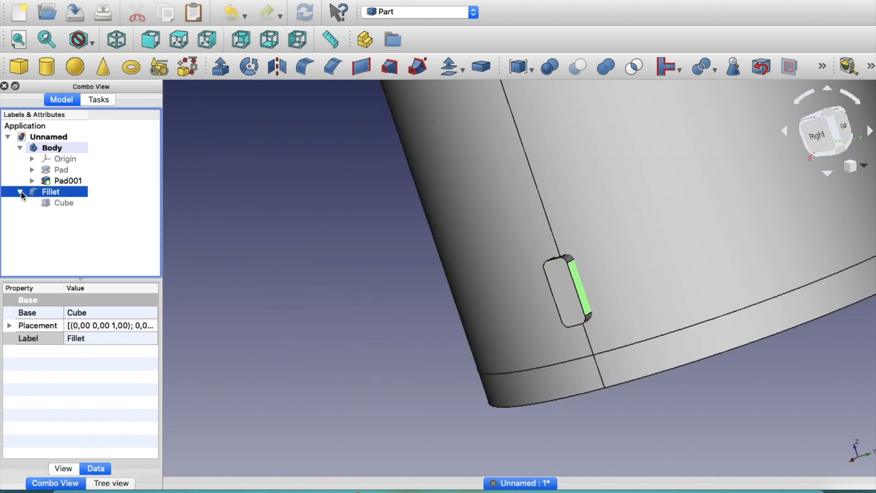
double_click(43, 193)
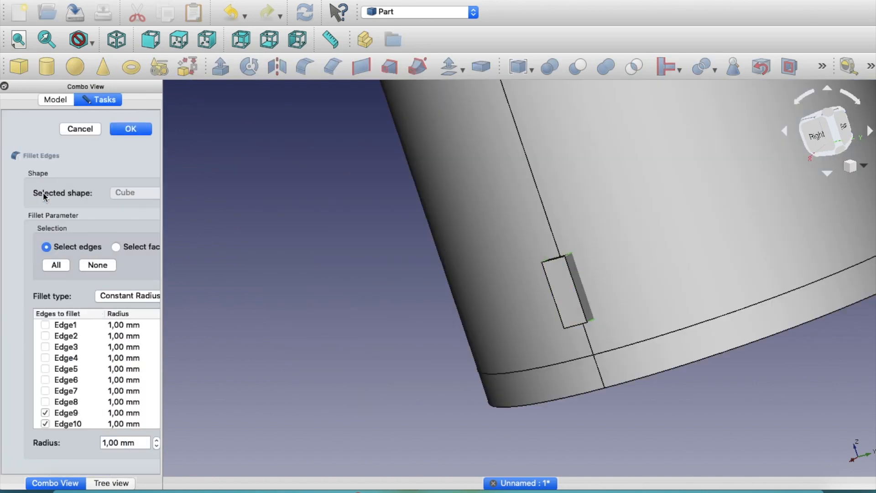
click(111, 443)
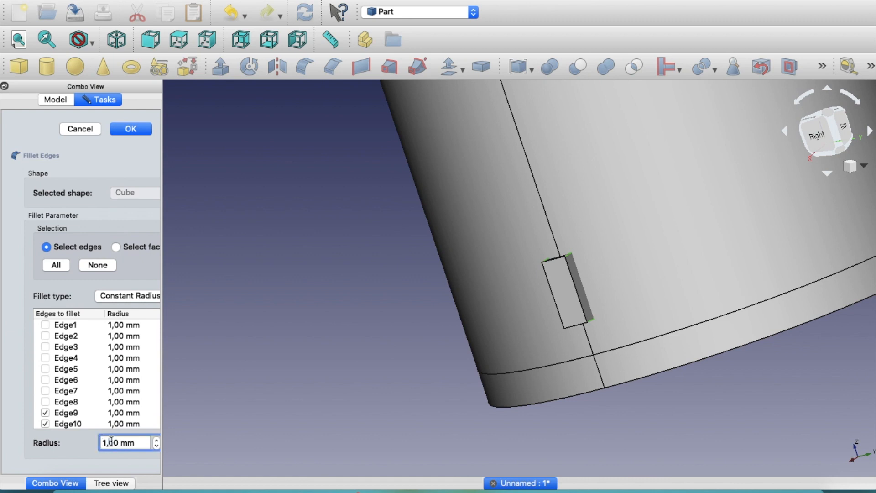
text(5)
key(Return)
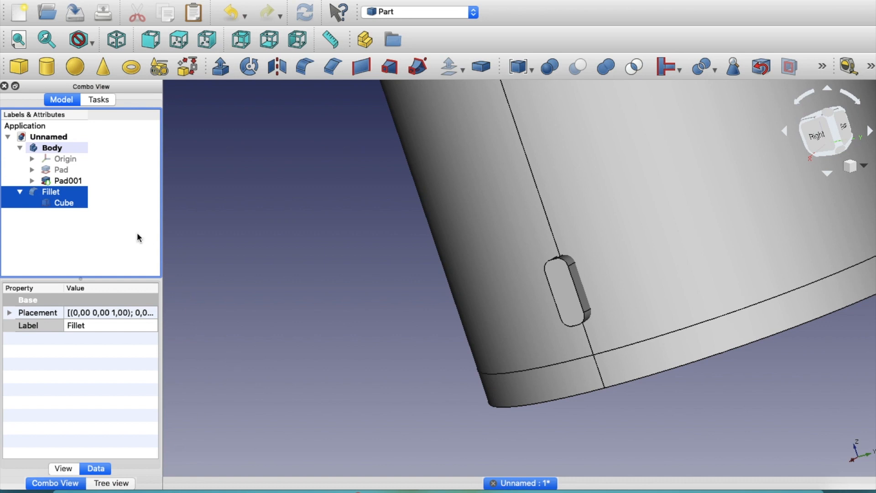
click(20, 192)
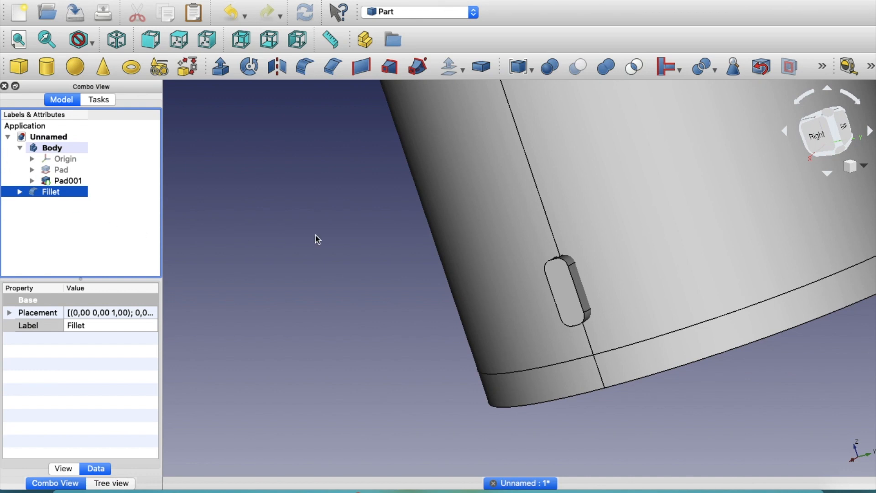
- Fit the whole model in view and switch to the Draft workbench
click(61, 190)
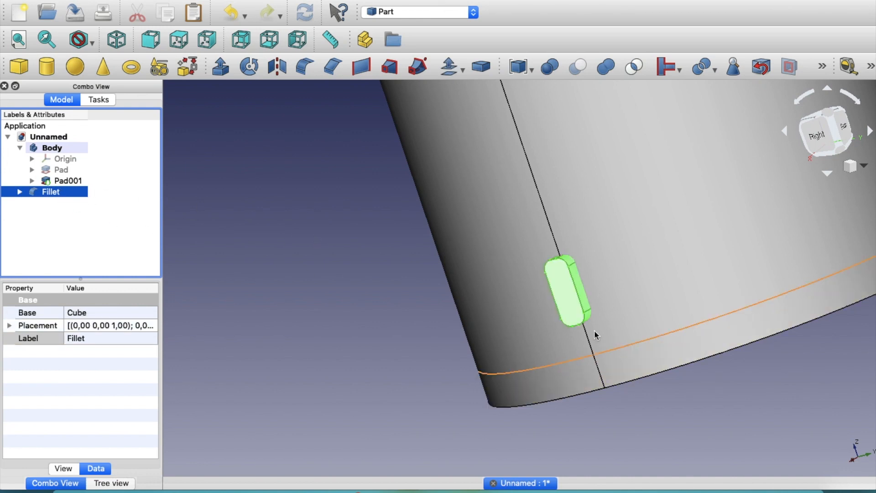
click(25, 43)
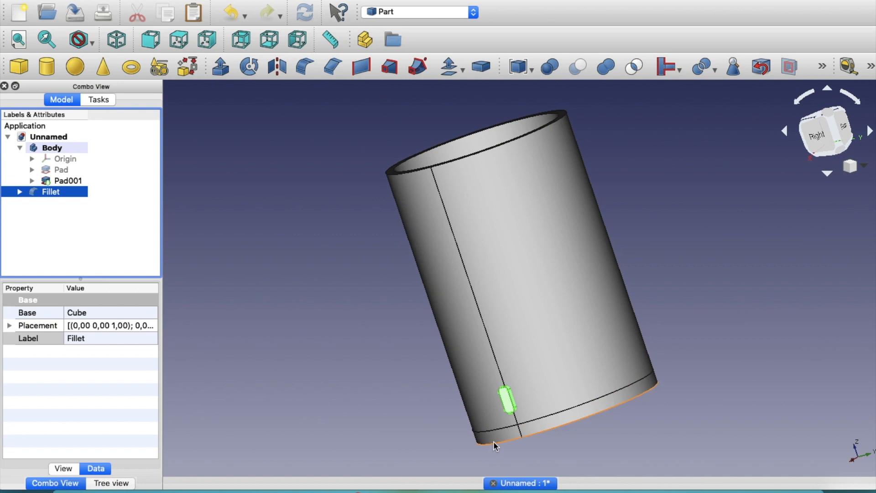
click(431, 14)
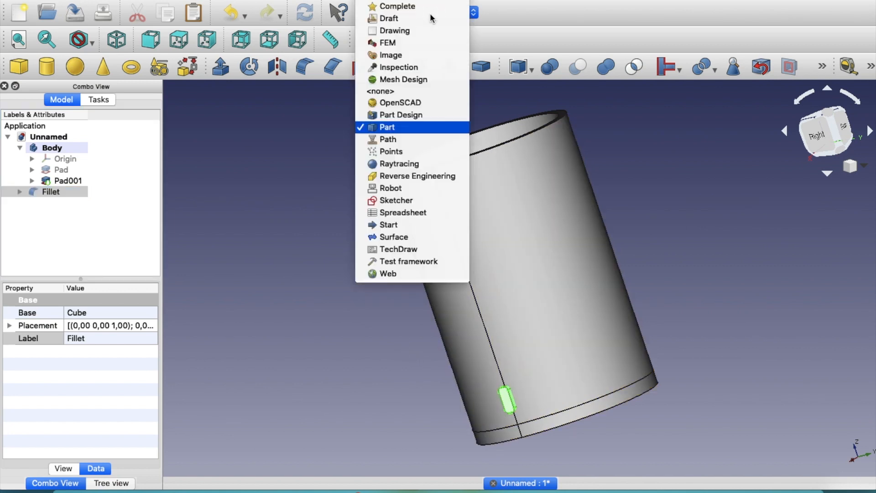
click(405, 20)
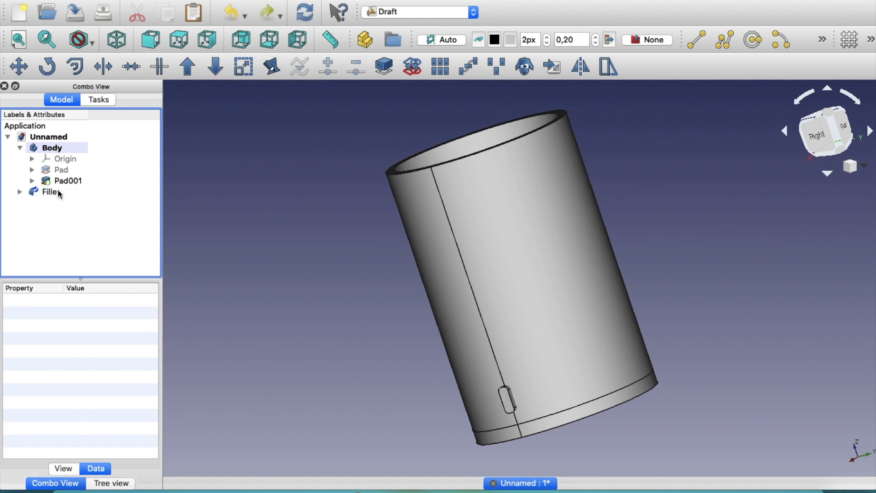
- Create an array of the filleted cube and set its array type to polar
click(57, 189)
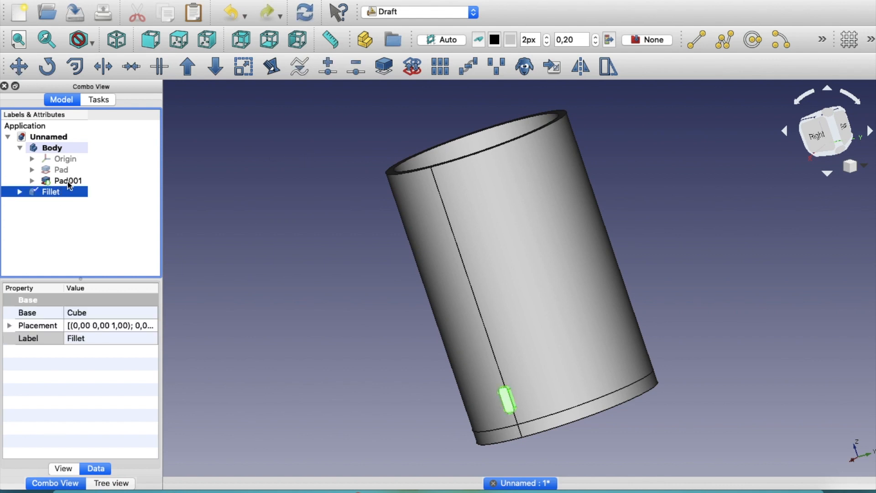
click(440, 67)
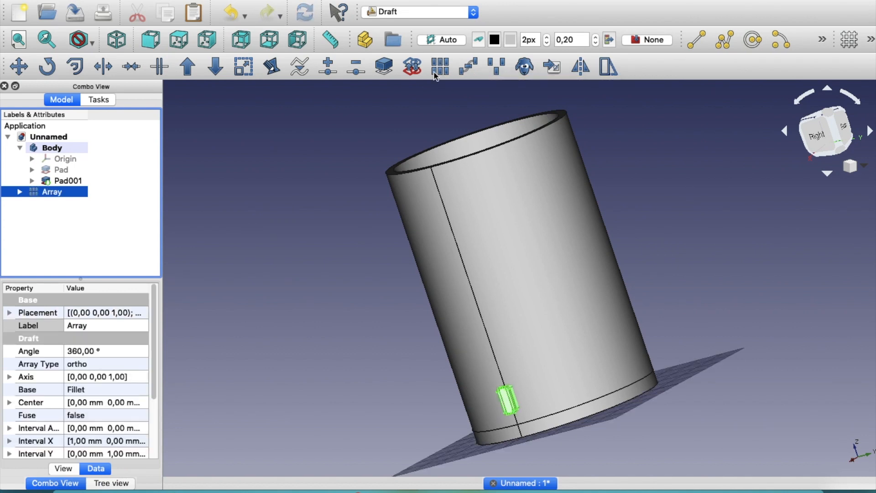
click(91, 363)
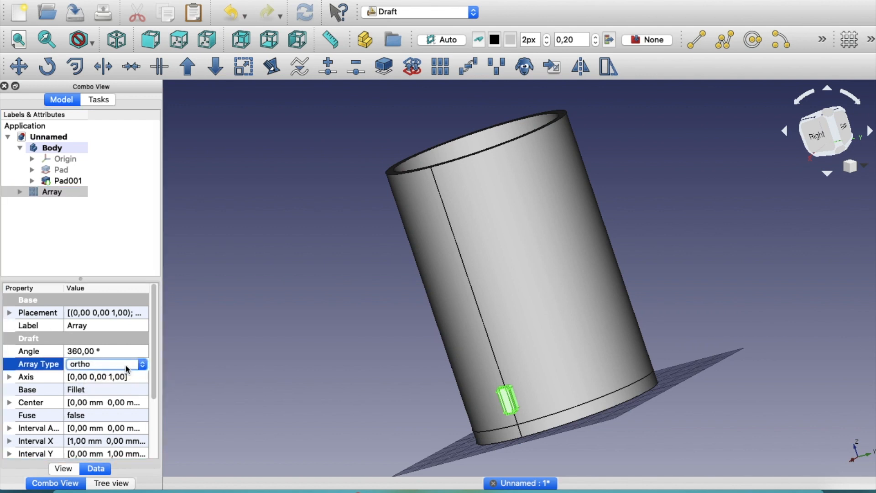
click(144, 364)
click(103, 376)
- Set the array's Number X and Number Y to 1
drag(153, 299, 151, 358)
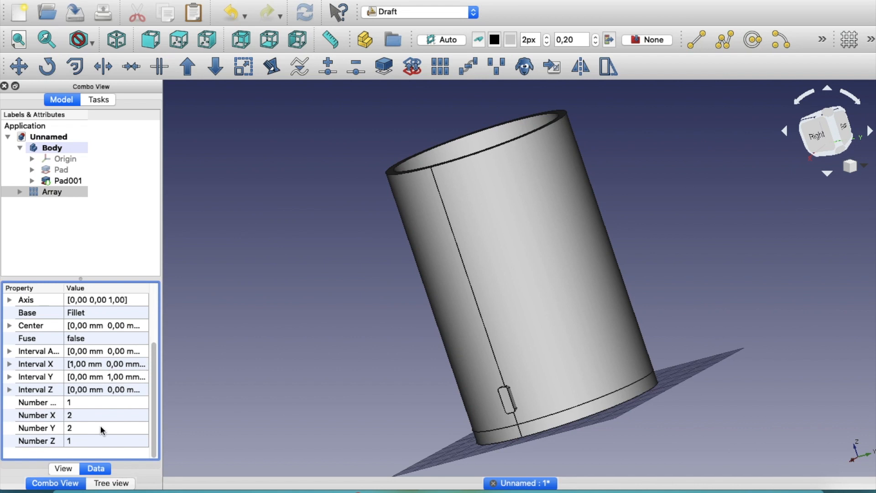
click(79, 417)
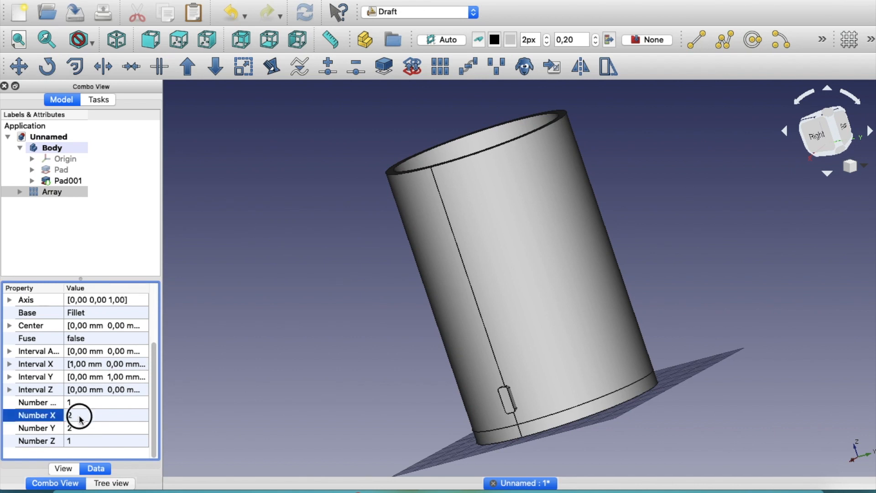
text(1)
click(75, 428)
text(1)
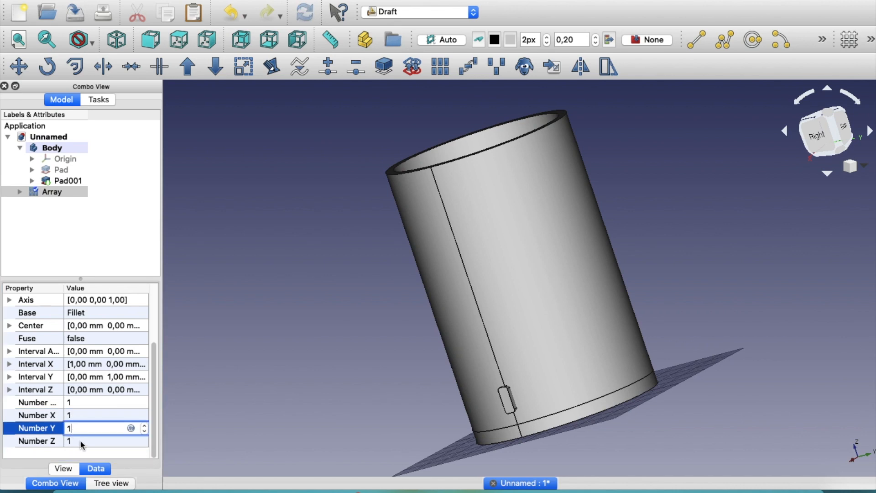
- Try 16 and 12 as the array's number of copies in the Z direction
click(83, 441)
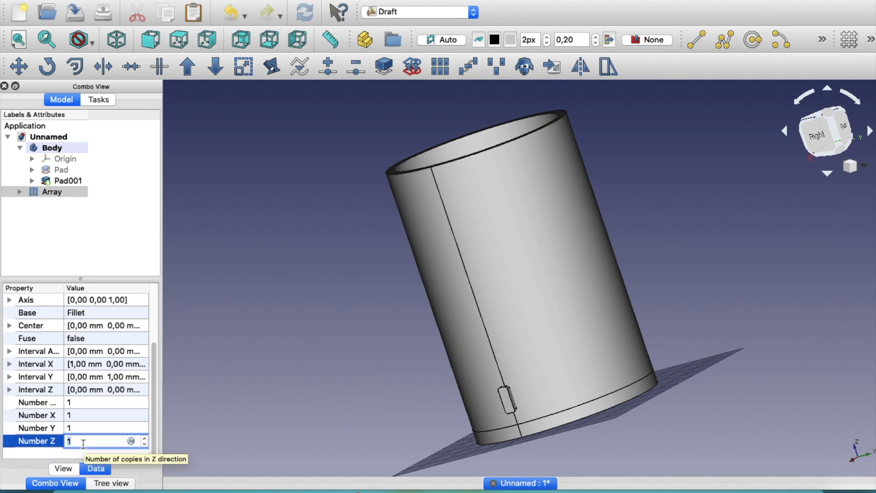
text(16)
key(Return)
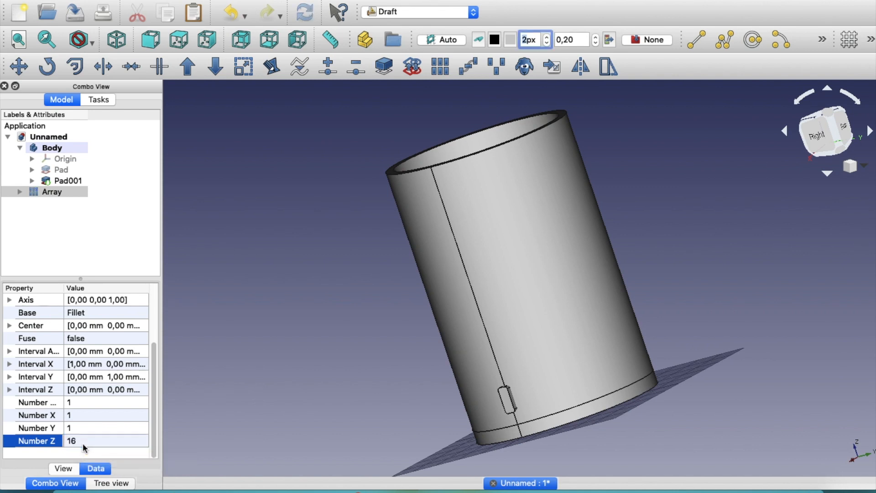
click(83, 442)
text(12)
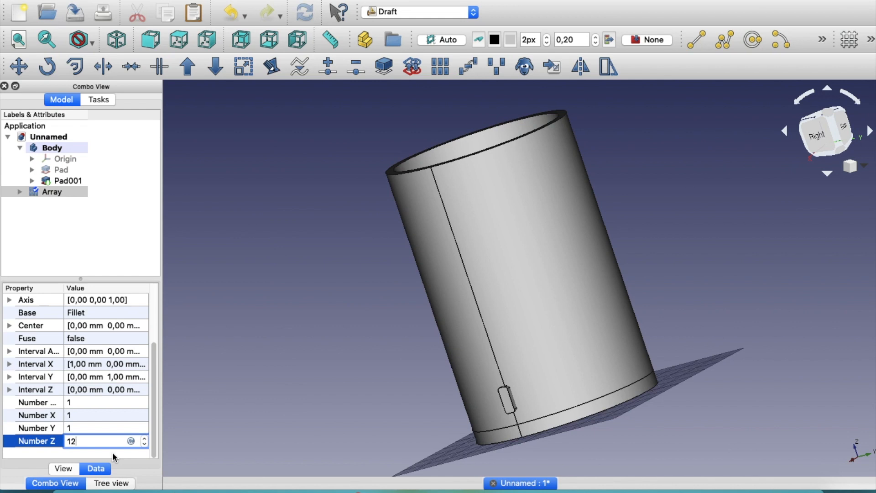
key(Return)
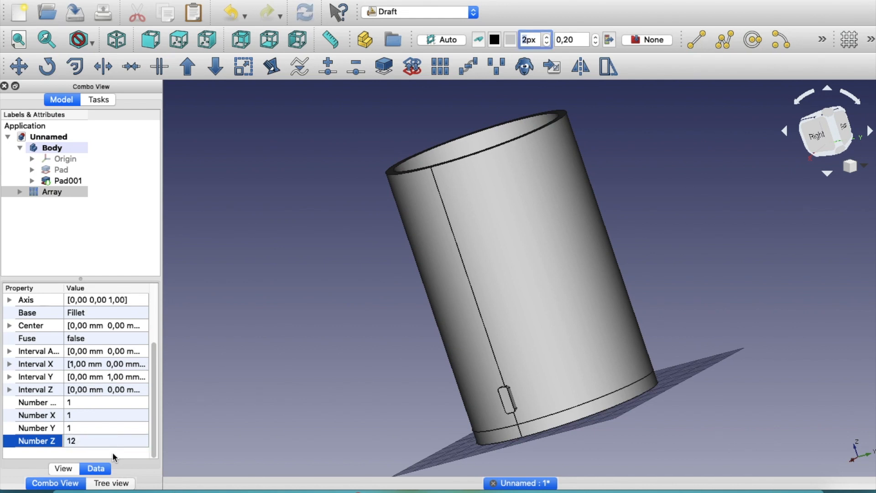
- Examine the Interval Z and Axis components among the array's properties
click(146, 398)
click(147, 389)
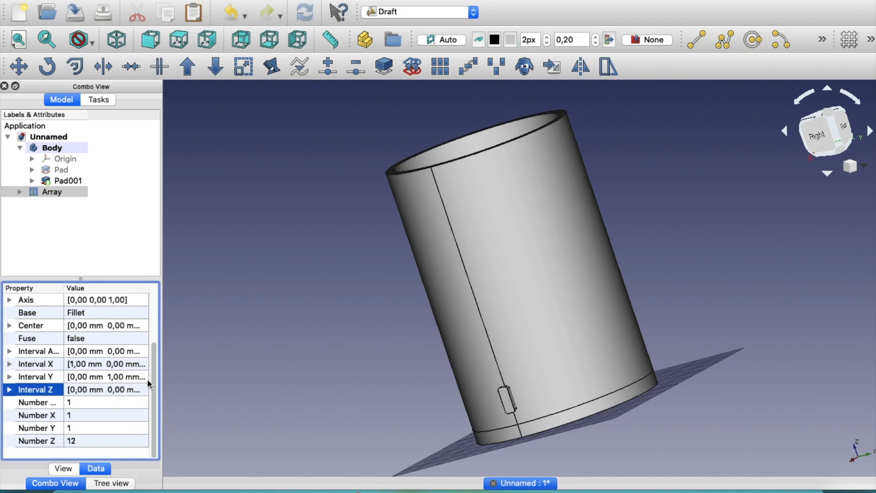
mouse_move(157, 380)
mouse_down()
mouse_move(153, 327)
mouse_move(149, 374)
mouse_up()
click(9, 402)
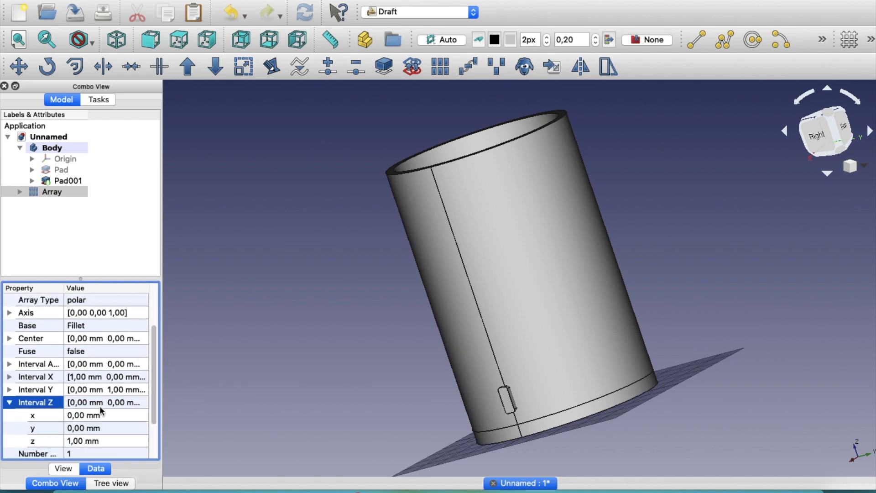
drag(155, 385, 147, 425)
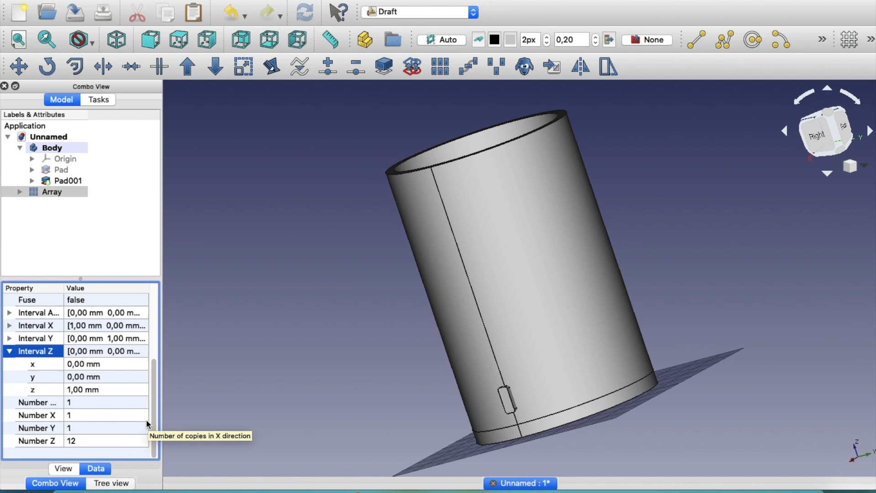
drag(155, 408, 156, 365)
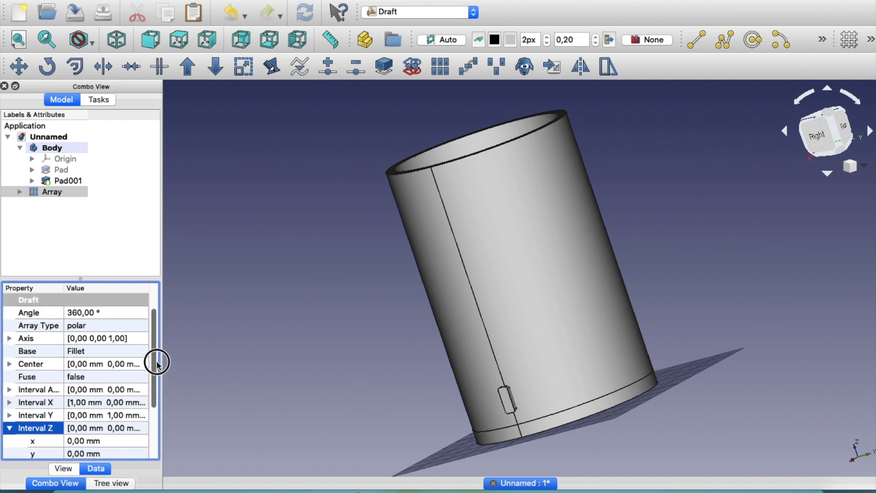
click(9, 338)
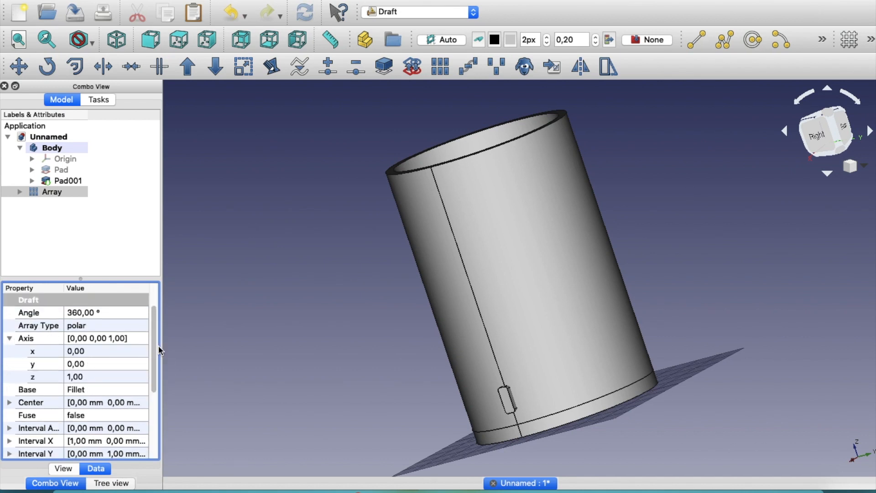
drag(155, 354, 147, 417)
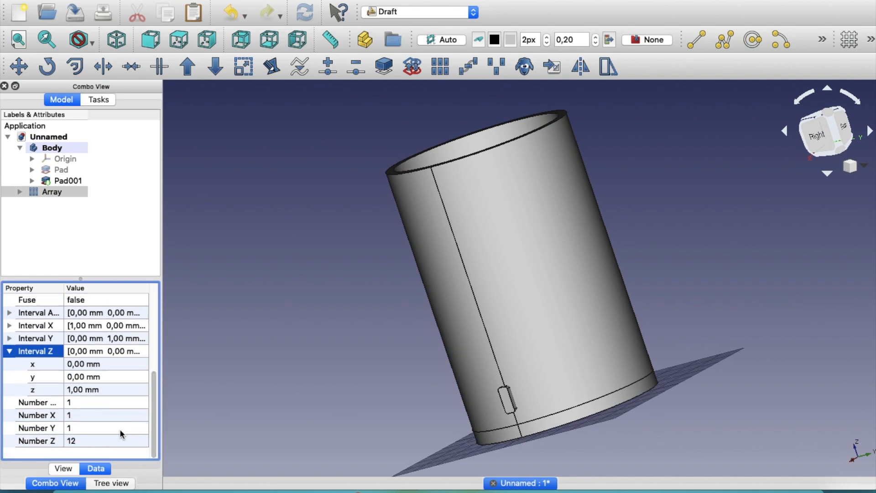
- Set the array's number of polar copies to 15
click(39, 408)
drag(83, 405, 26, 398)
text(15)
key(Return)
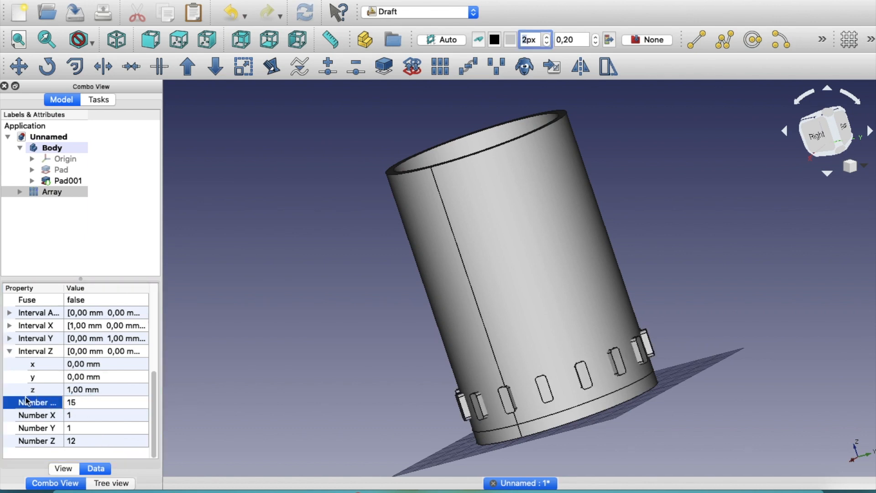
- Set the polar array's Number Z to 1
click(82, 441)
text(1)
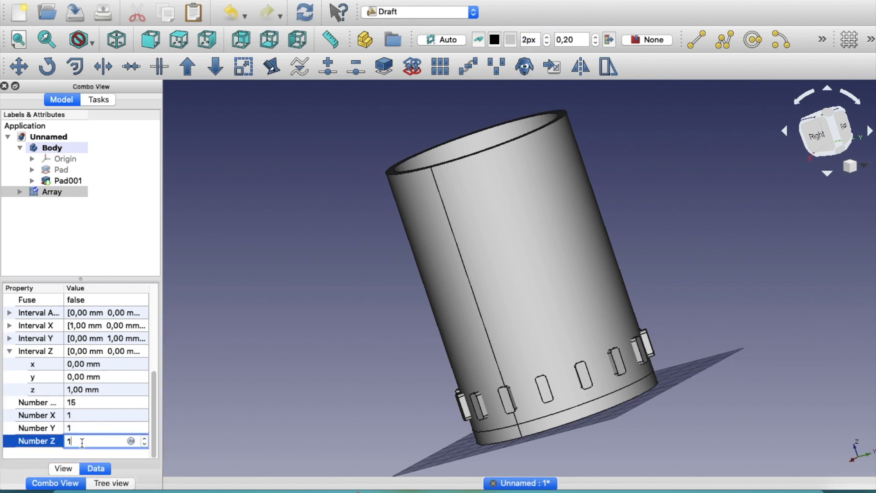
click(39, 403)
- Set the number of polar copies around the cylinder's base to 20
middle_drag(197, 344, 234, 360)
middle_drag(306, 347, 426, 357)
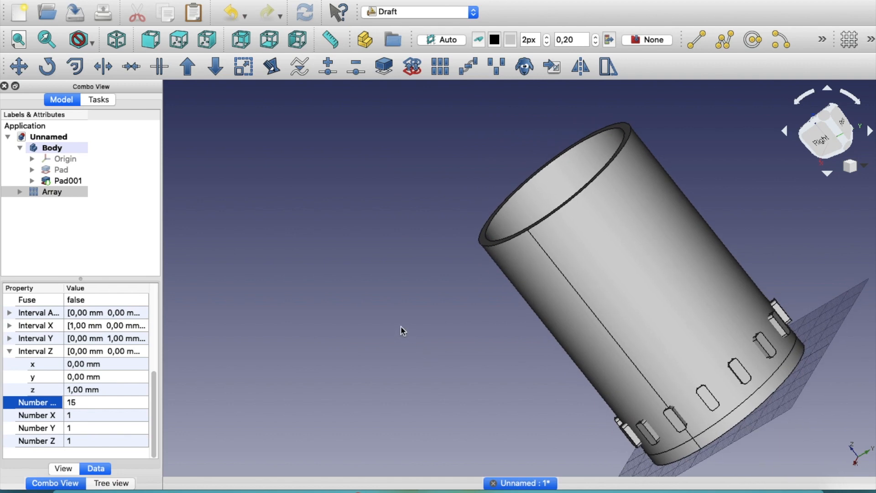
middle_drag(455, 185, 440, 328)
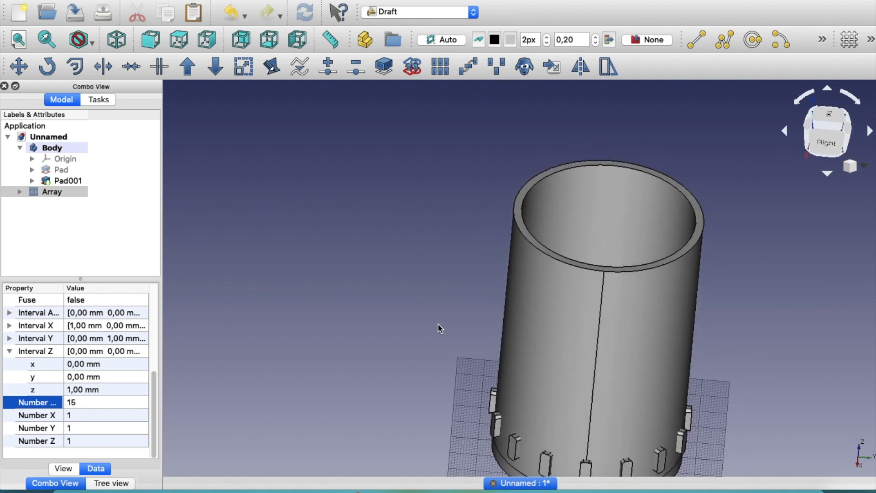
scroll(436, 331, down, 3)
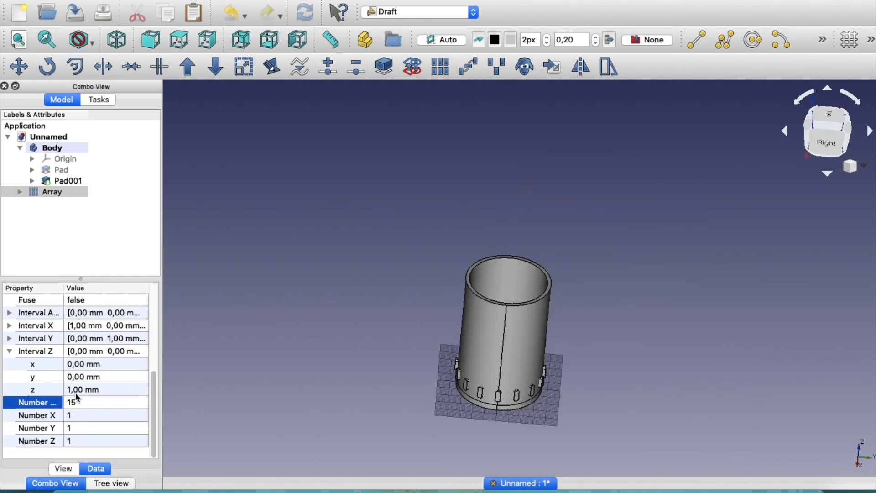
click(67, 403)
text(20)
key(Return)
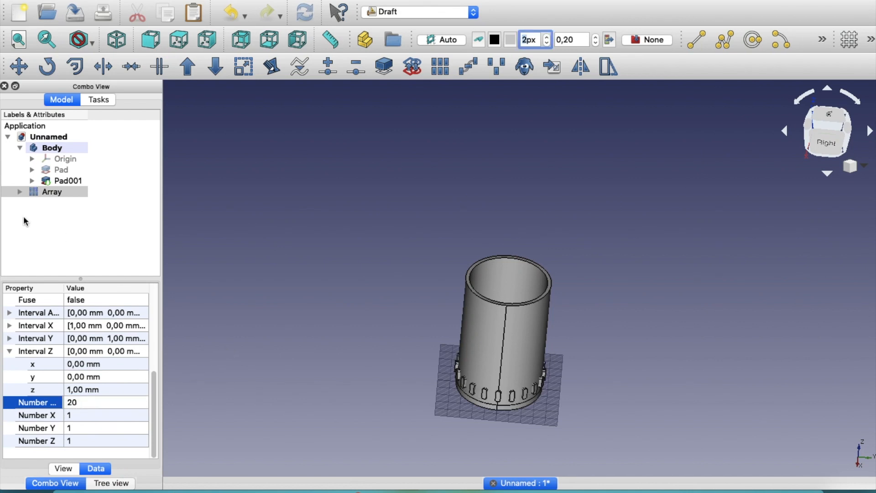
- Create a second array based on the polar ring of filleted cubes, keeping the ortho type
click(19, 197)
click(37, 192)
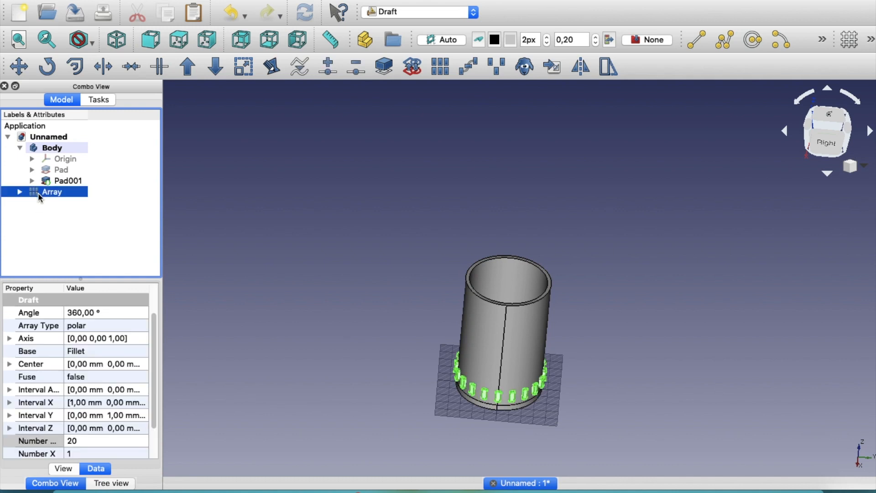
click(441, 75)
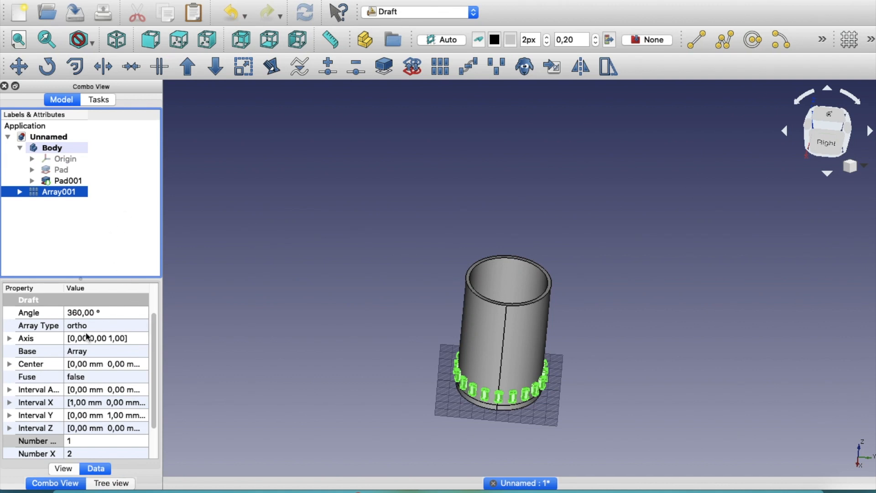
click(9, 338)
click(10, 338)
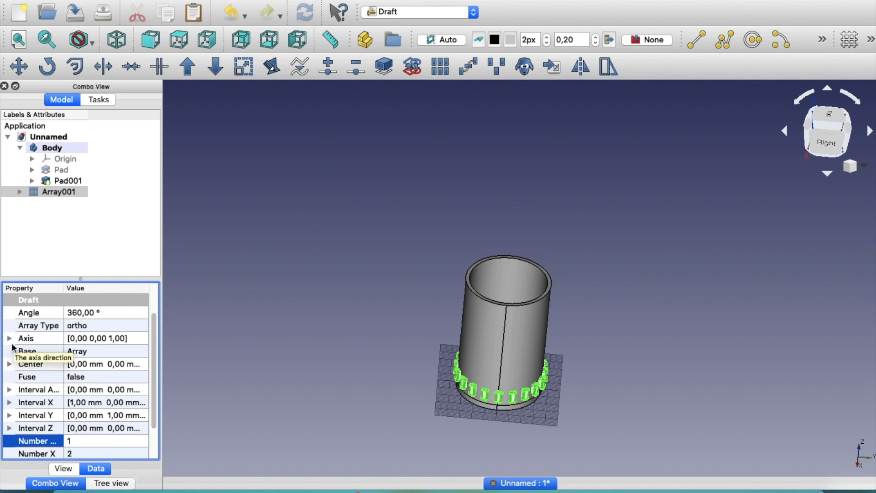
- Set the z component of the new array's Interval Z to 15 mm
click(9, 431)
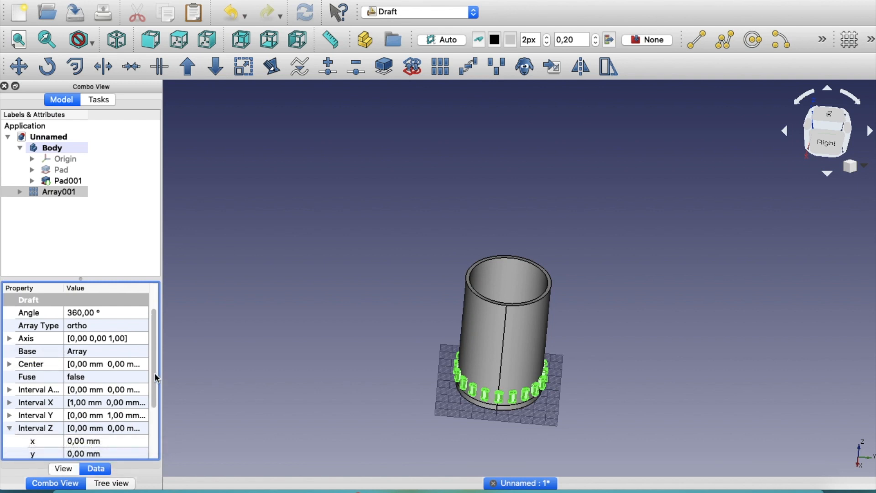
drag(160, 378, 151, 412)
click(79, 403)
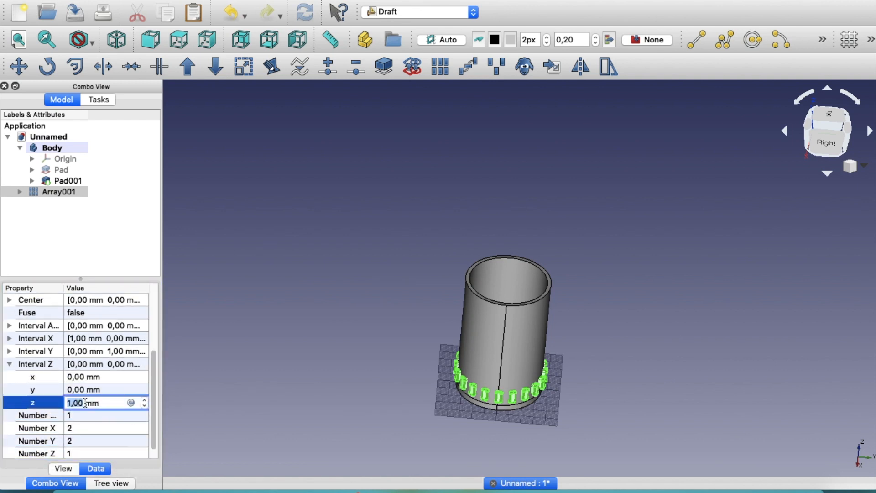
text(15)
key(Return)
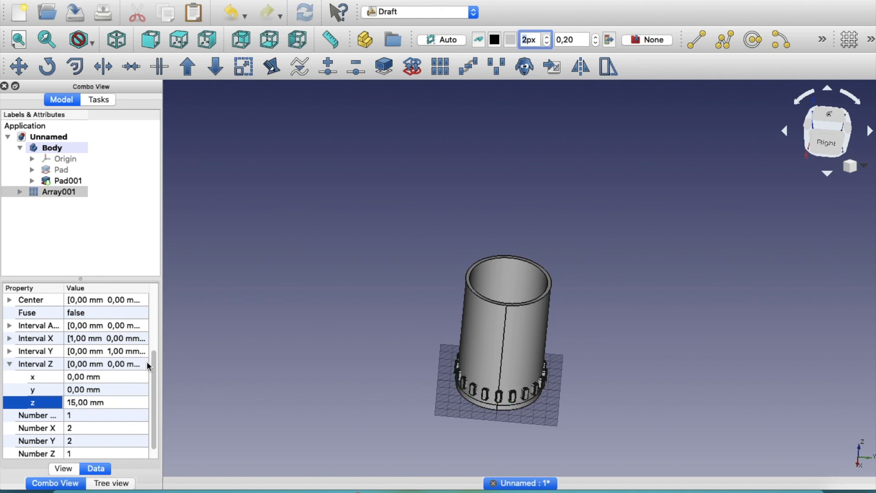
- Set the ortho array's Number X and Number Y to 1 and Number Z to 6
drag(152, 362, 151, 377)
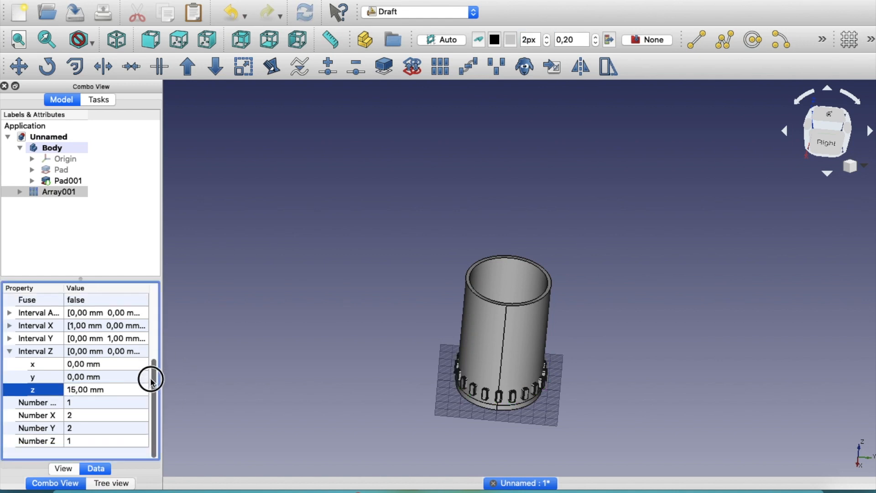
click(88, 416)
click(79, 428)
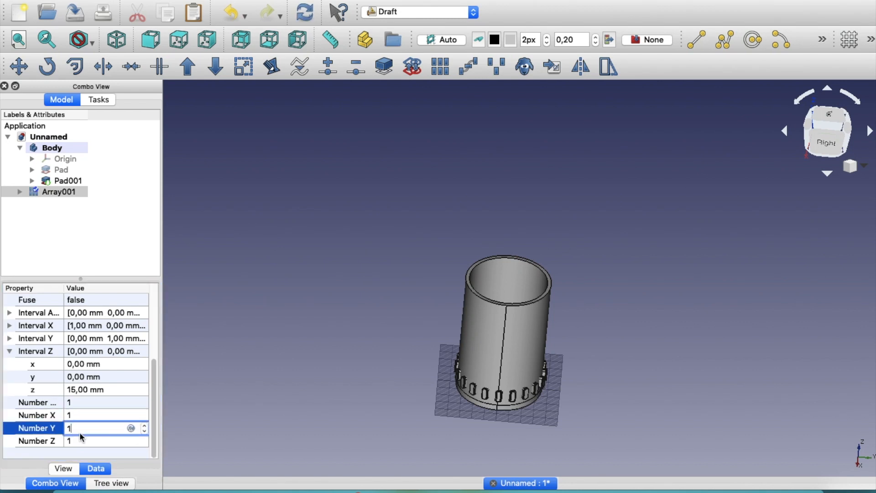
text(1)
click(83, 441)
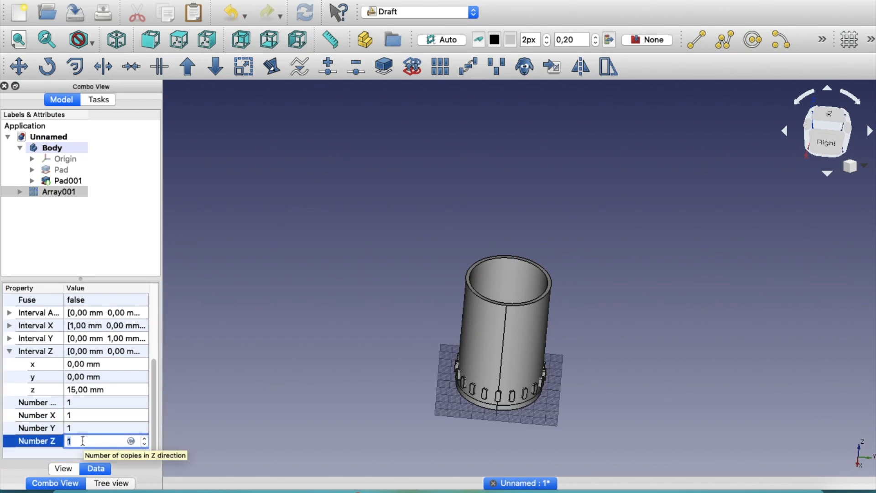
text(6)
key(Return)
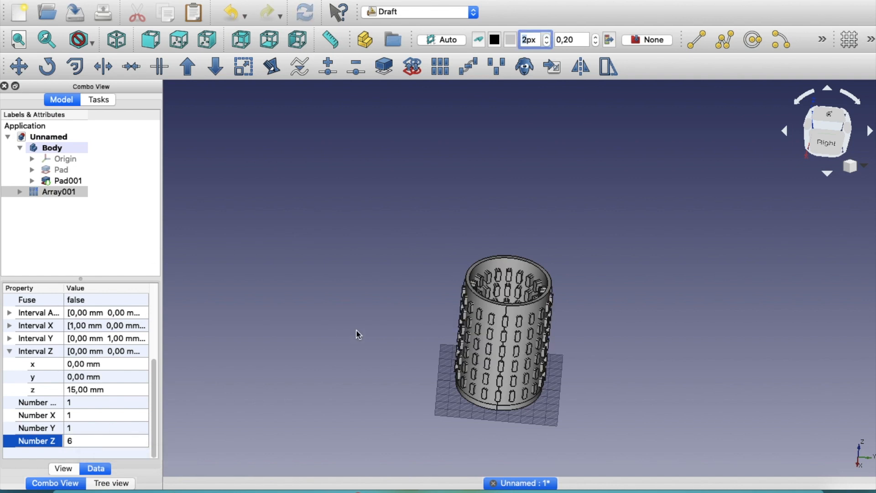
click(20, 41)
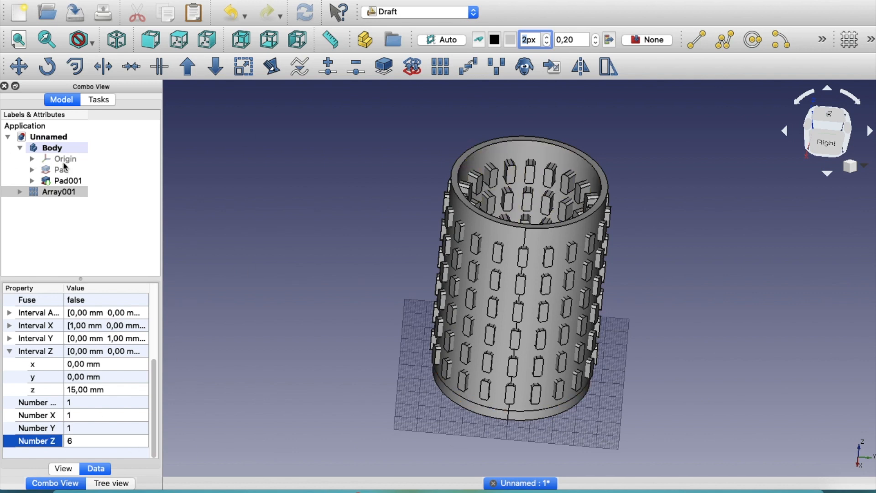
- Switch to the Part workbench and cut the full array of filleted cubes out of the cylindrical body
drag(155, 375, 166, 301)
click(56, 236)
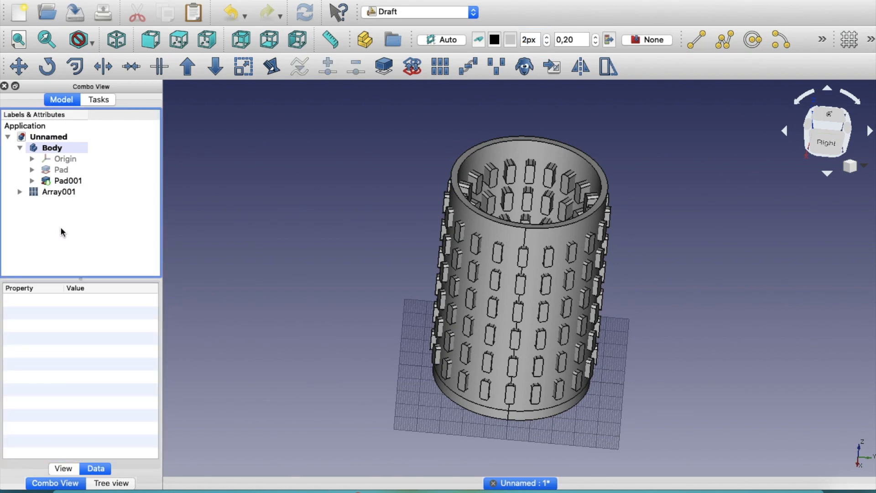
click(420, 14)
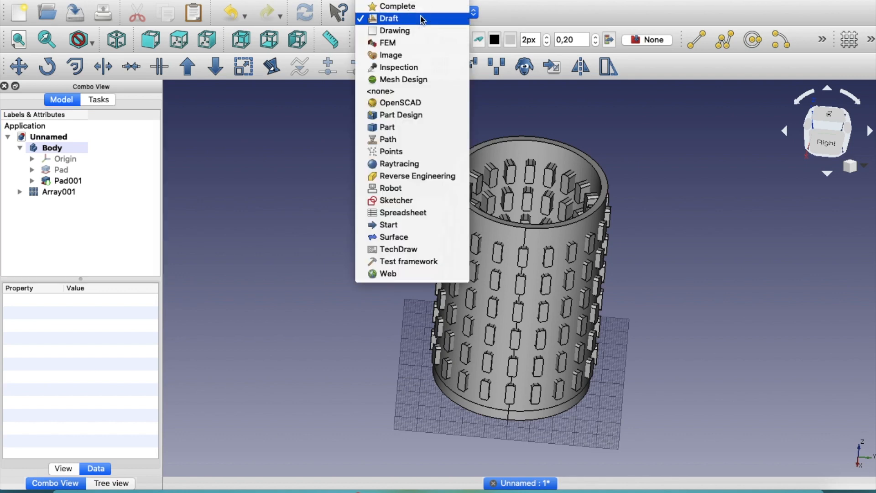
click(405, 125)
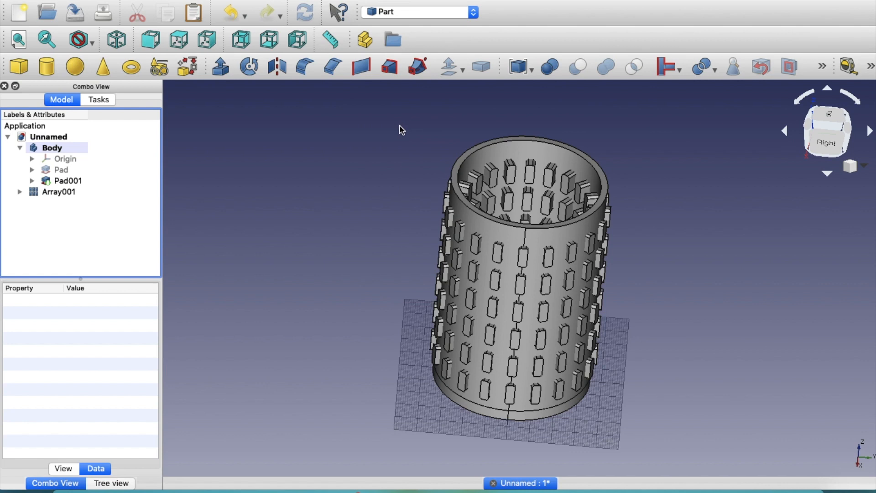
click(68, 181)
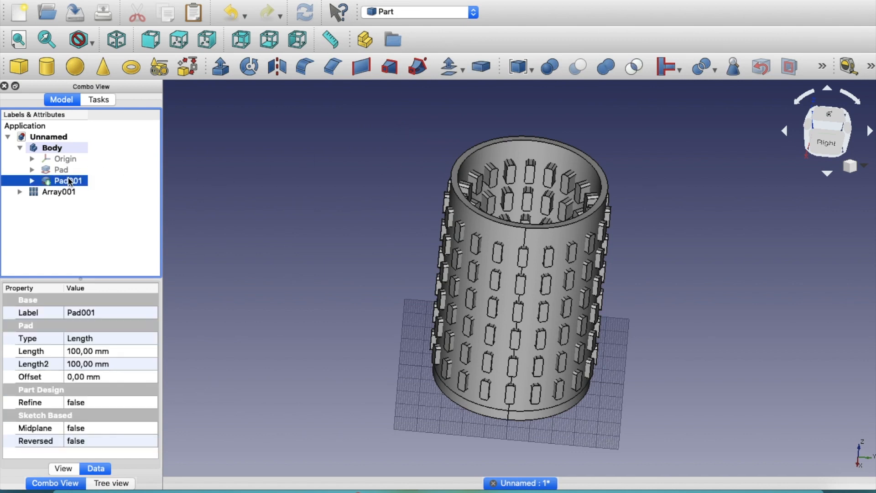
click(52, 149)
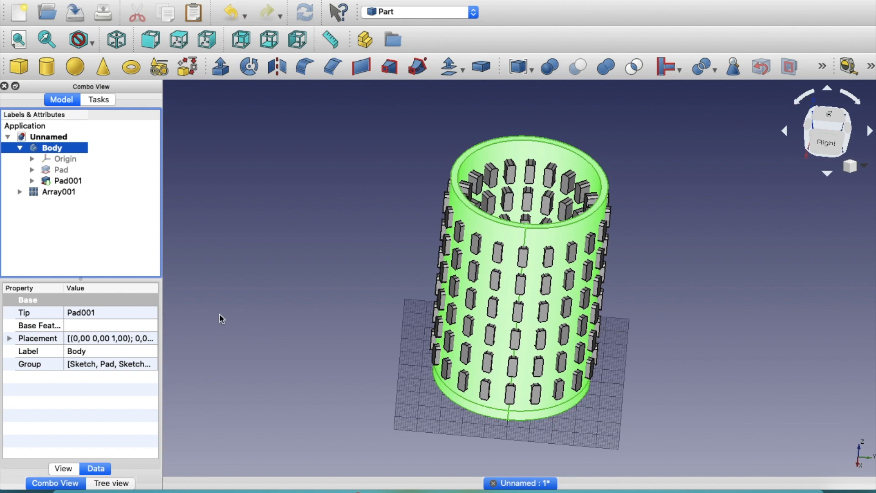
ctrl+click(58, 192)
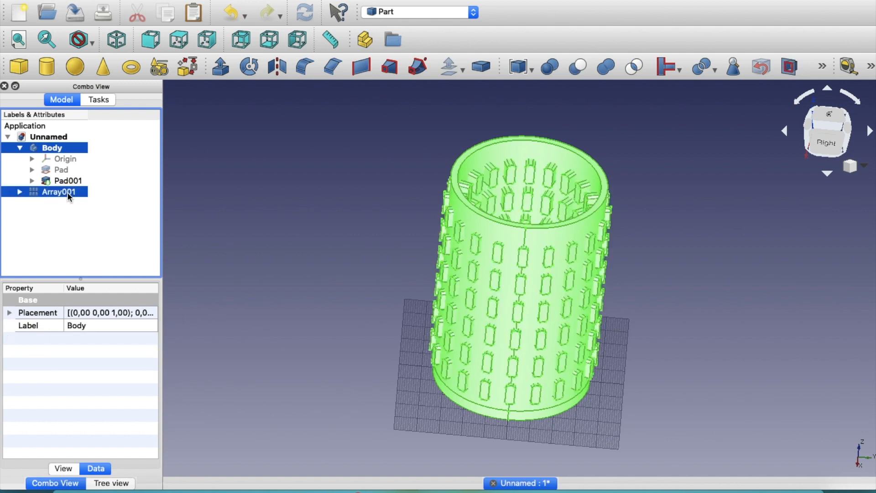
click(578, 67)
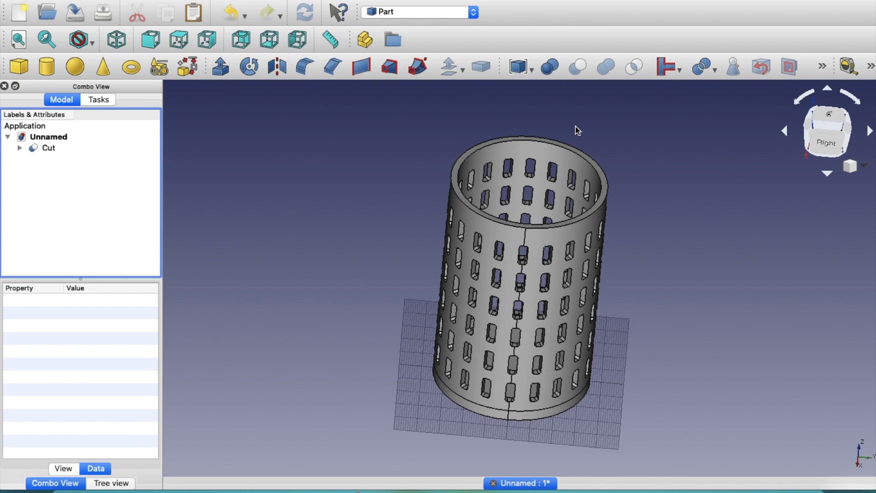
mouse_move(576, 126)
middle_down()
mouse_move(534, 193)
mouse_move(539, 210)
mouse_move(553, 168)
mouse_move(589, 131)
middle_up()
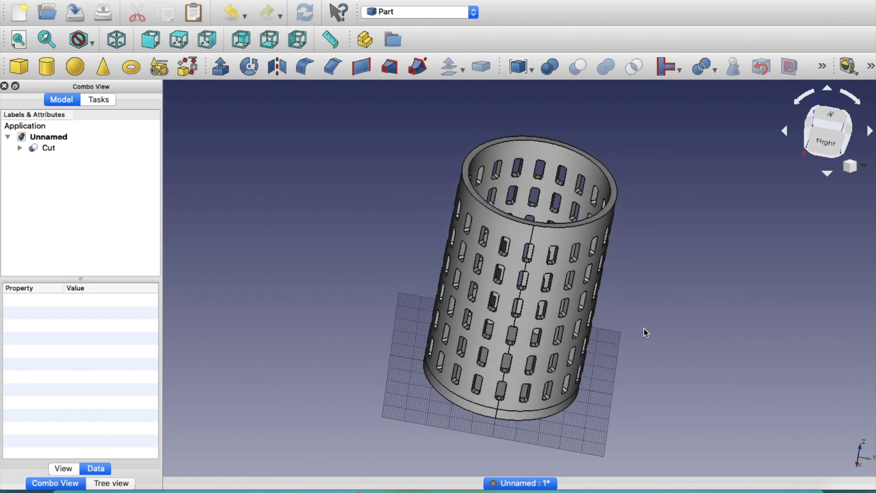
middle_drag(646, 333, 687, 336)
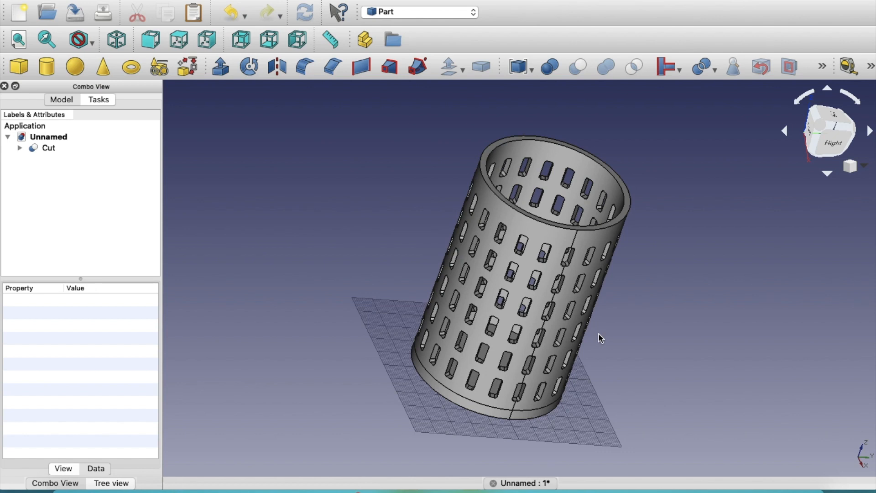
- Export the cut cylinder as an STL mesh named "Pen stand with rectangular filleted holes Class 2 DIY Project" in the FreeCAD Files folder
click(51, 149)
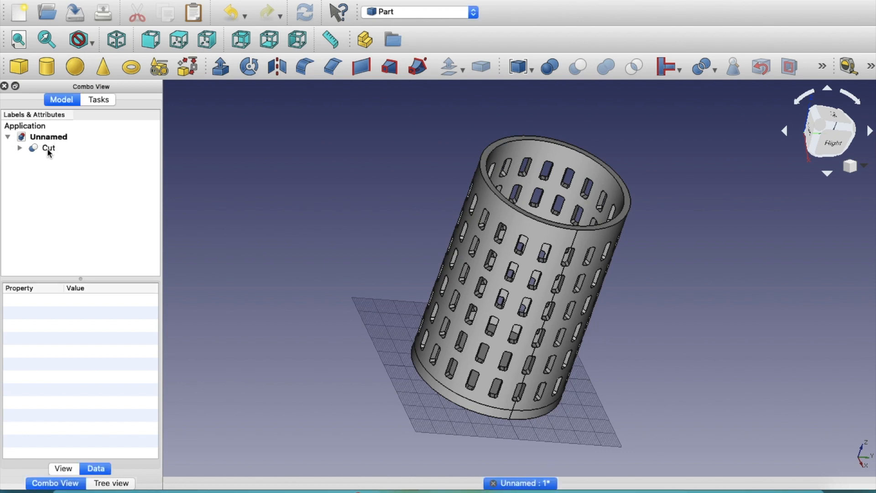
click(47, 151)
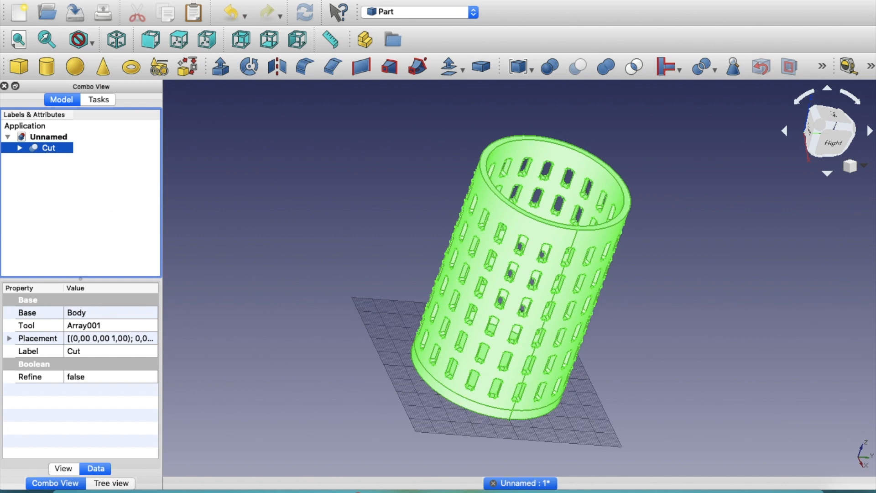
click(140, 0)
click(171, 124)
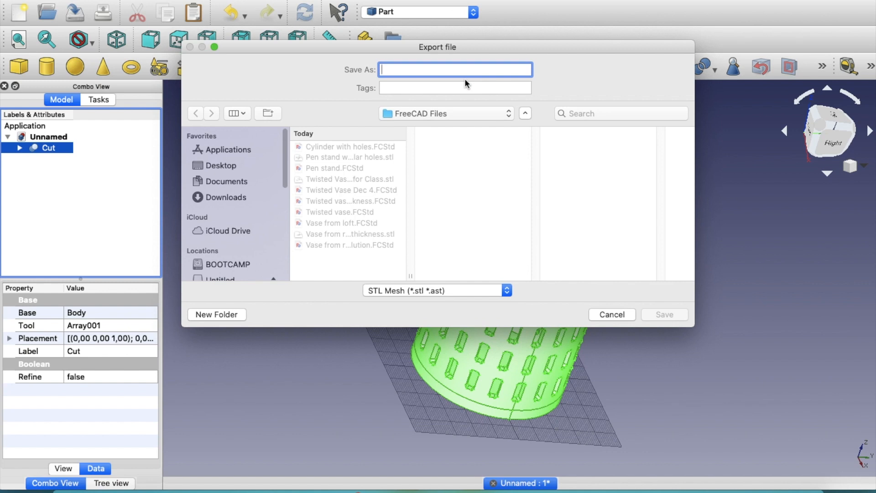
text(Pen sta)
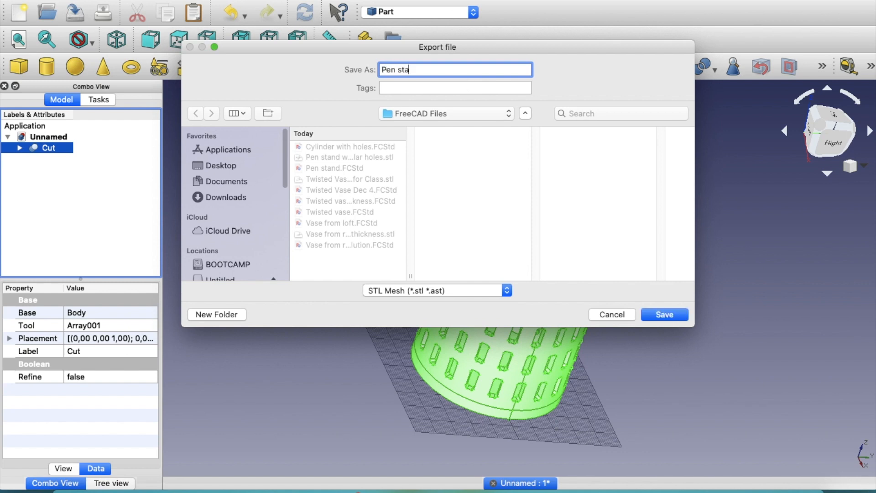
text(nd with rectangular fil)
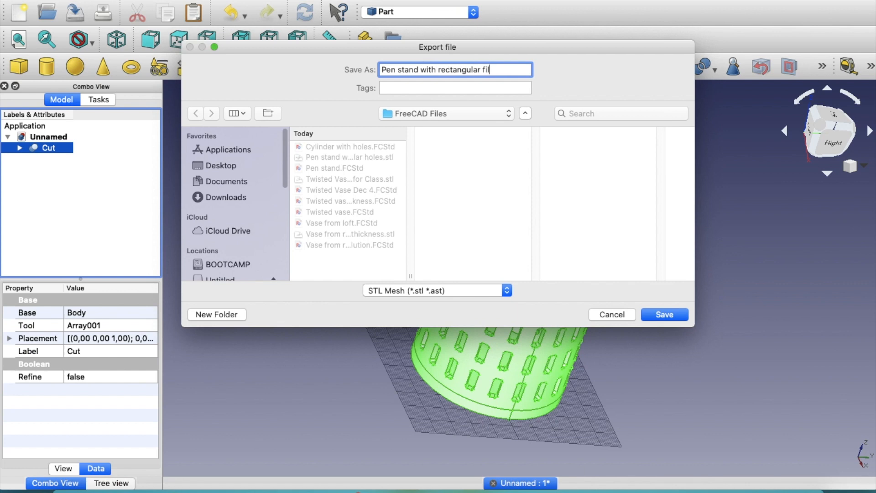
text(leted holes Class 2 )
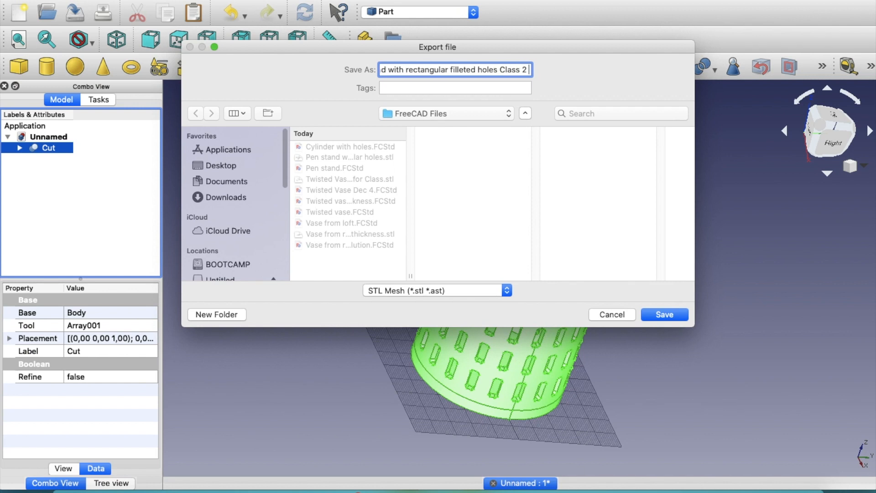
text(DIY Project)
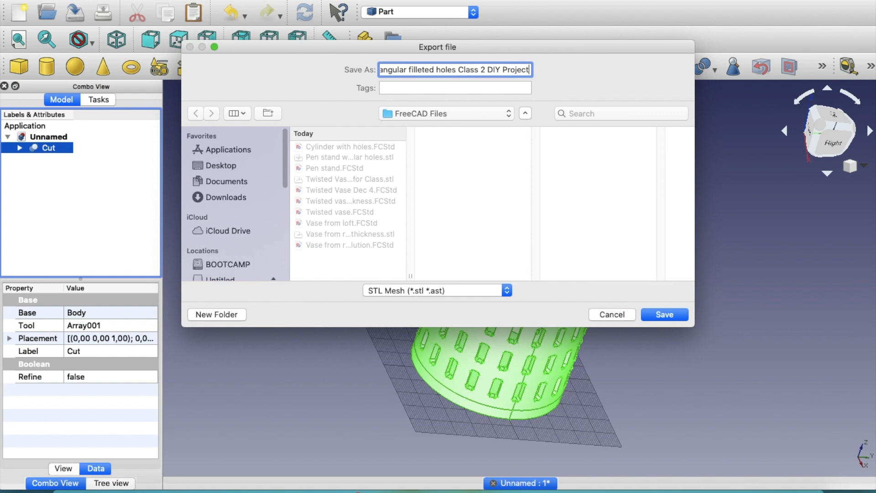
click(674, 317)
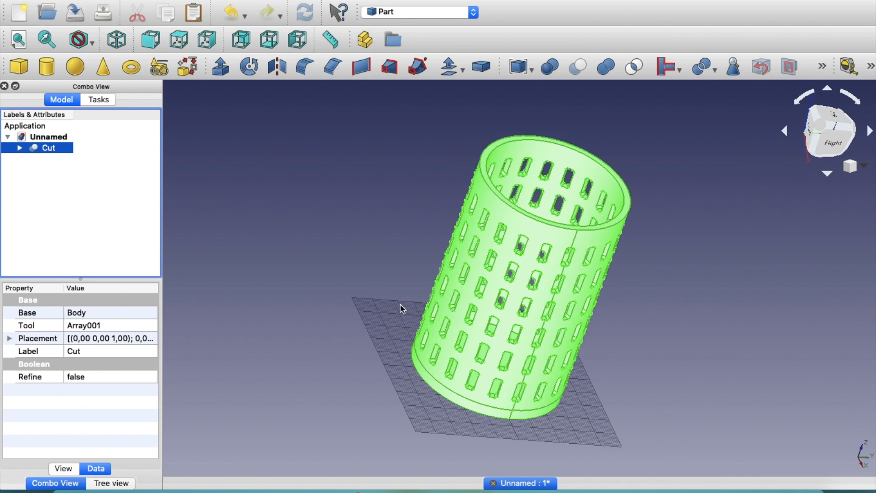
click(370, 306)
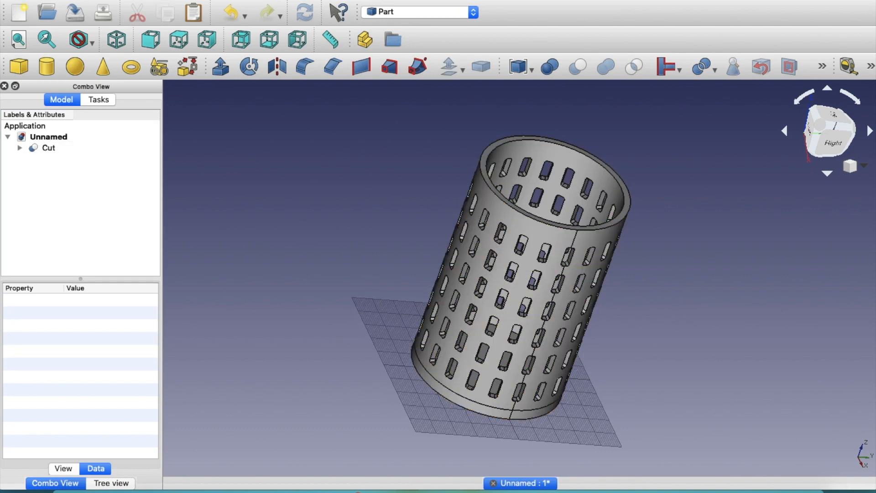
- Open "Pen stand with rectangular filleted holes Class 2 DIY Project.stl" and inspect the mesh, starting from the isometric view
click(143, 0)
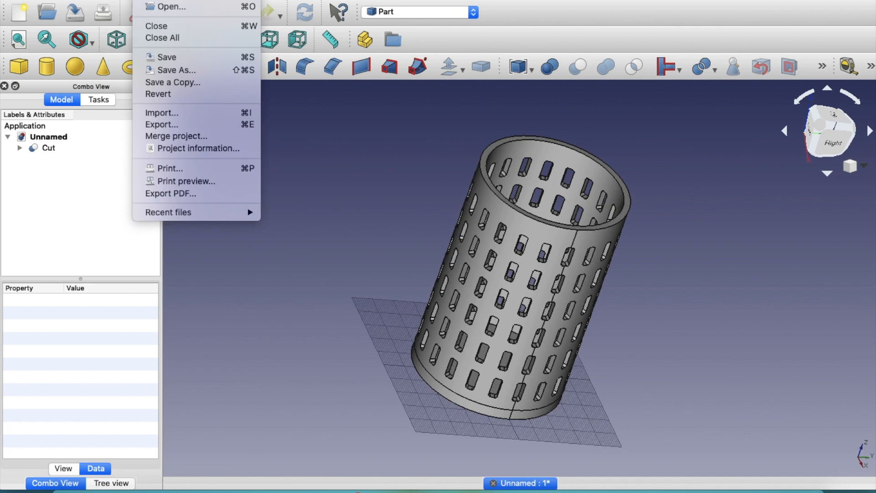
click(158, 6)
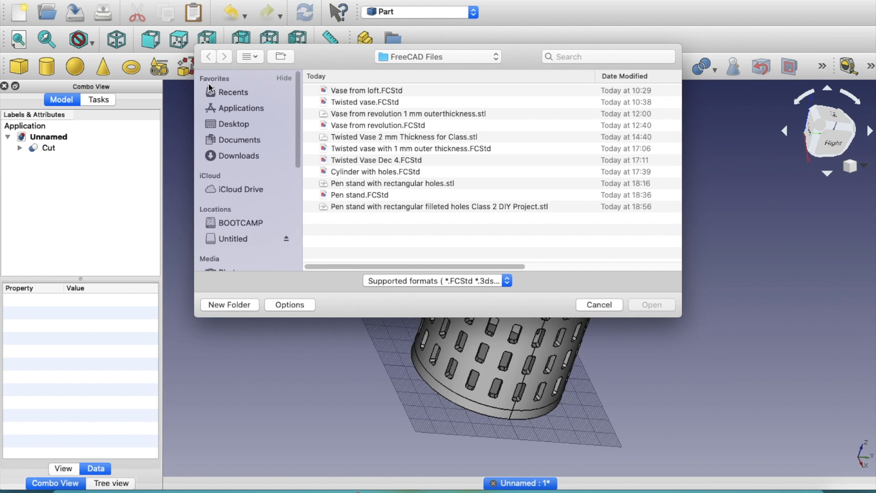
click(478, 207)
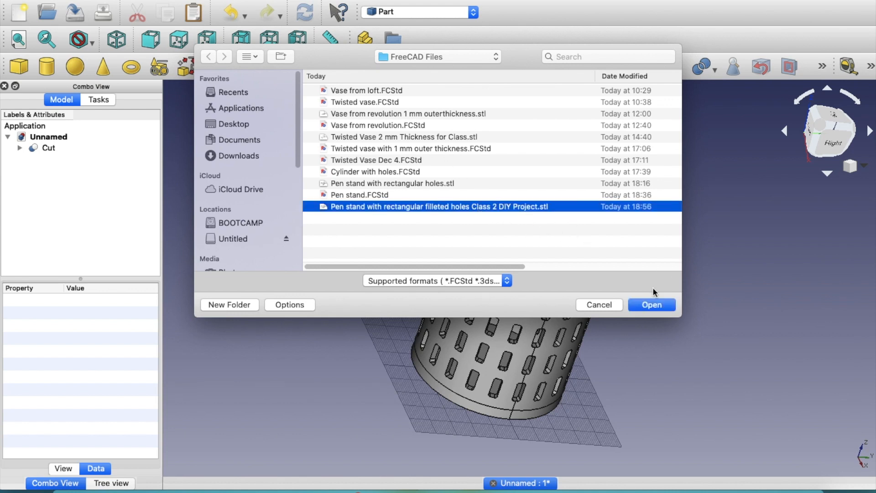
click(654, 305)
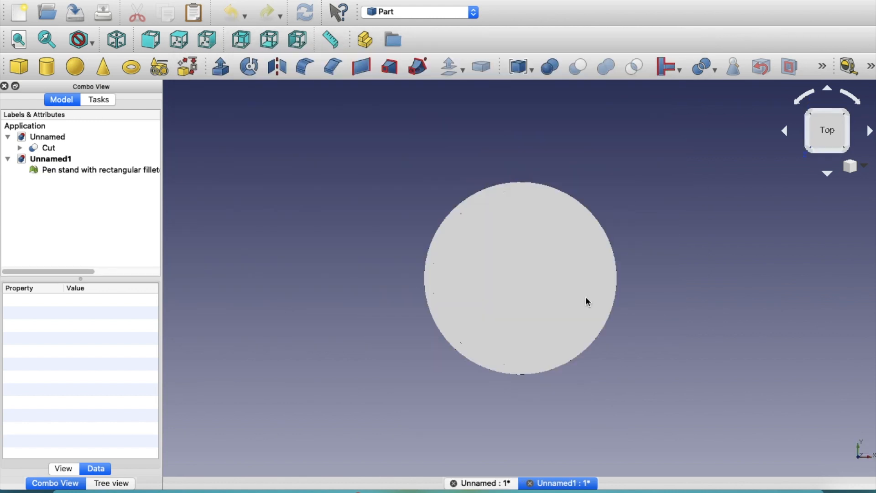
click(115, 41)
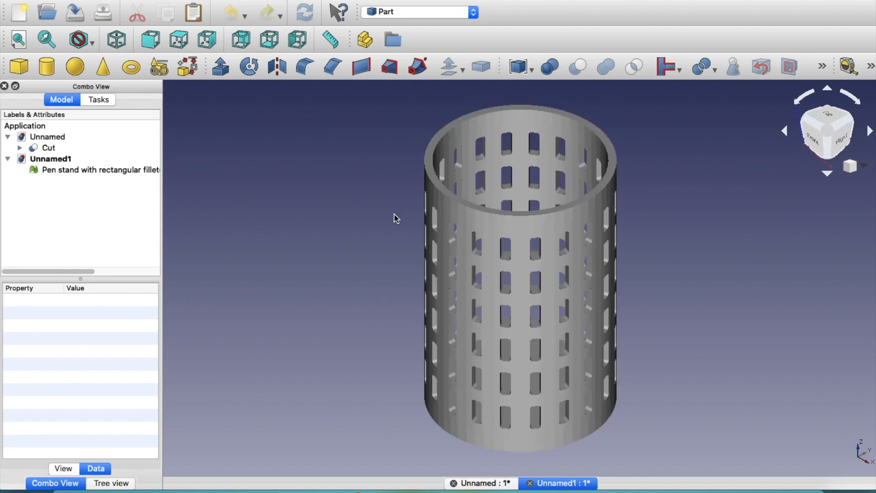
middle_drag(396, 219, 470, 259)
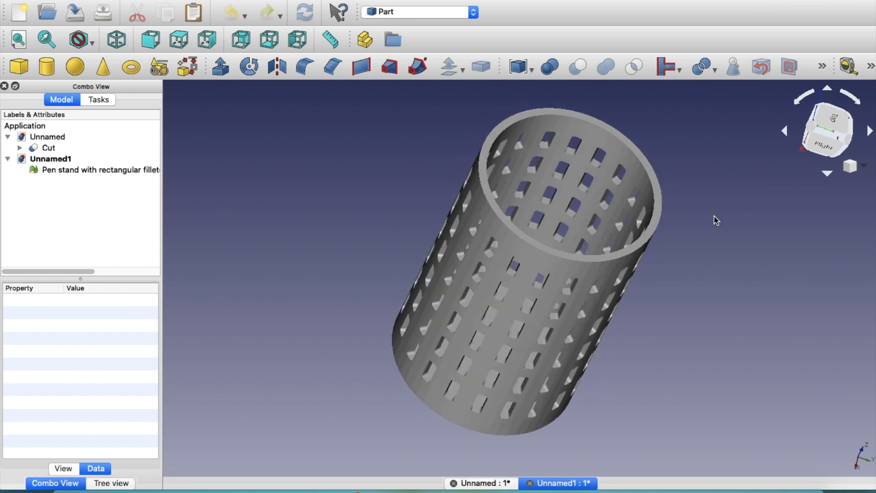